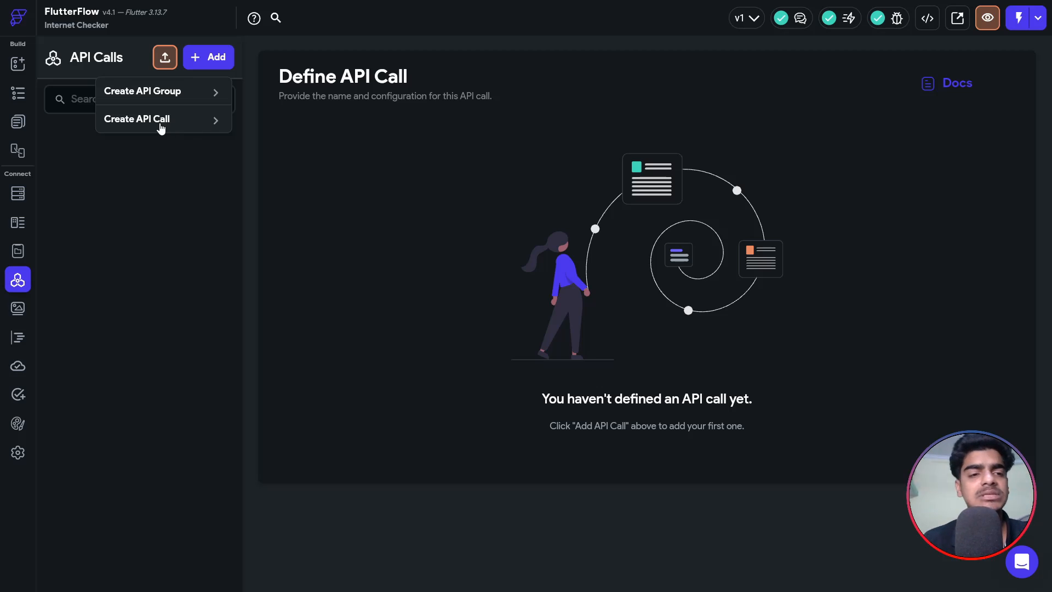
pyautogui.click(127, 121)
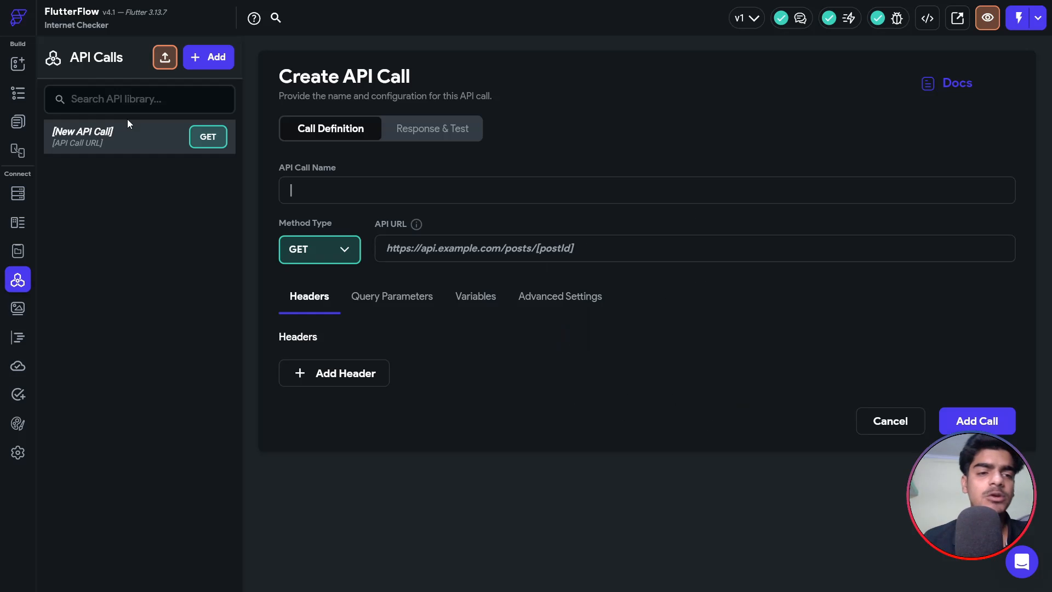
pyautogui.hotkey('alt', 'Tab')
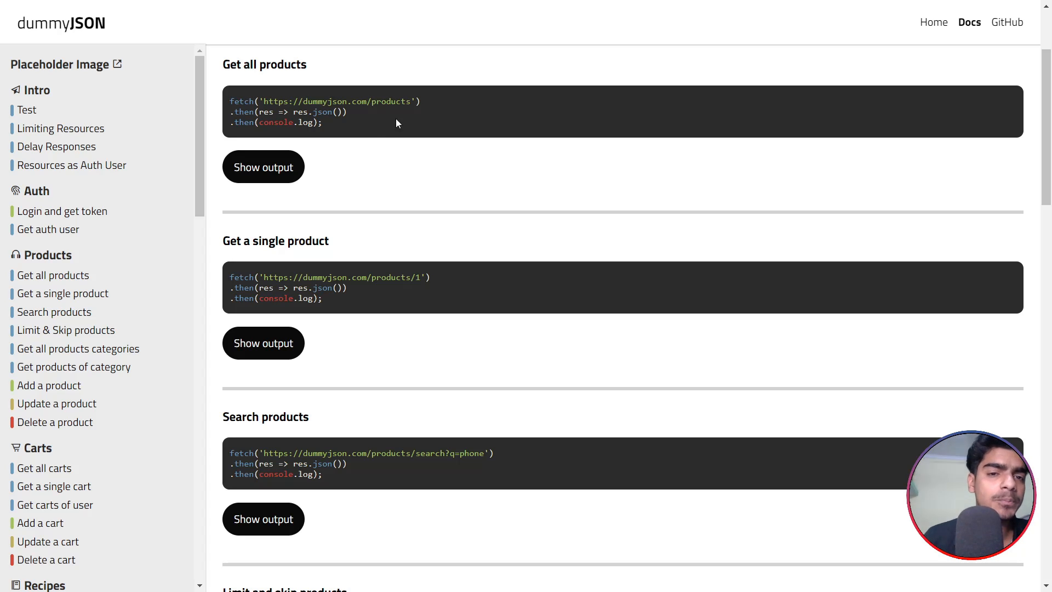
pyautogui.moveTo(410, 102); pyautogui.dragTo(263, 102)
pyautogui.hotkey('ctrl', 'c')
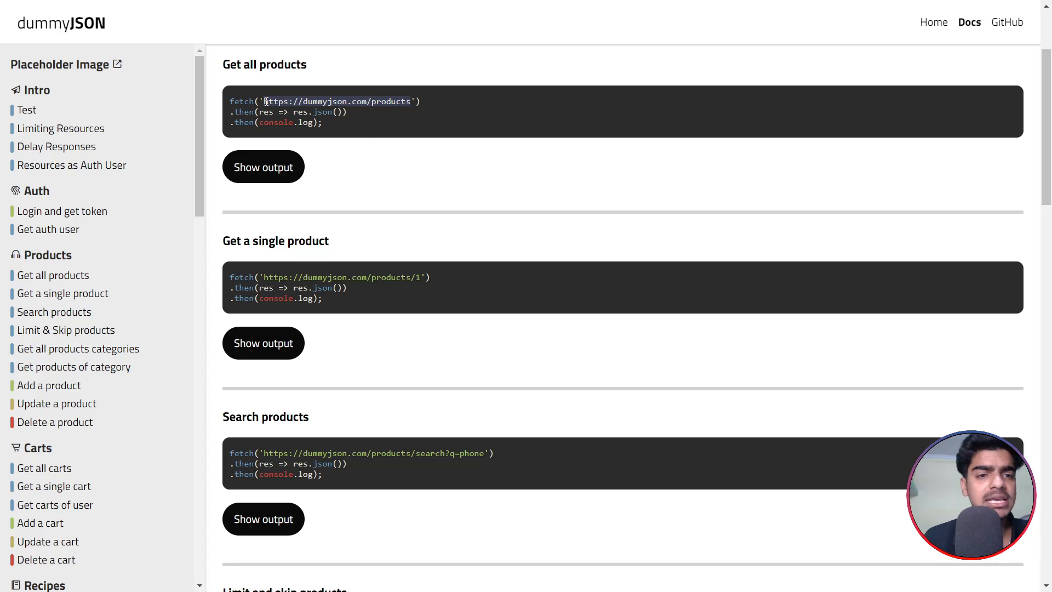
pyautogui.hotkey('ctrl', 'Tab')
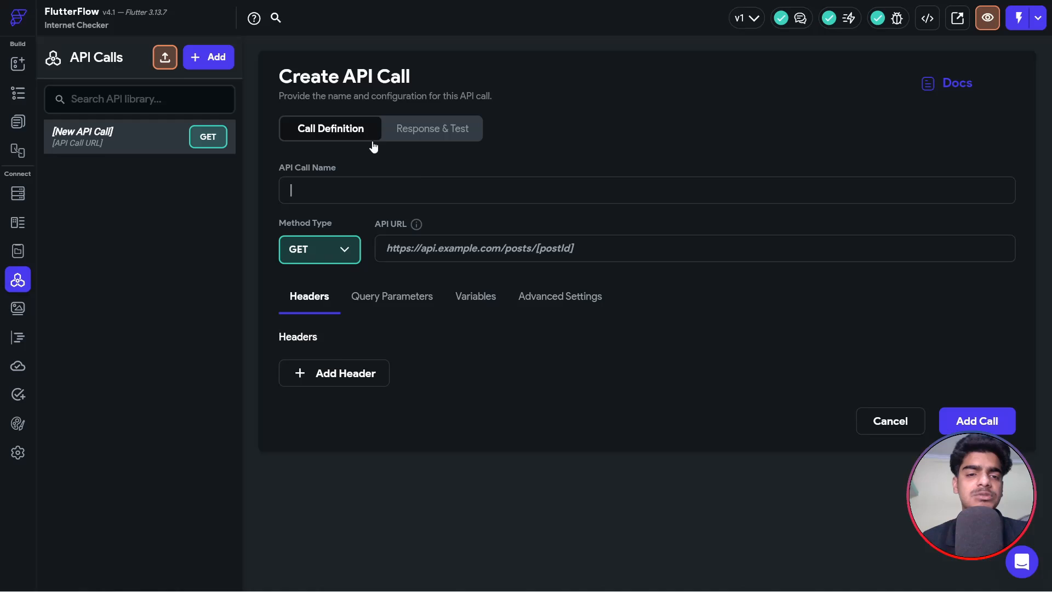
pyautogui.click(429, 248)
pyautogui.hotkey('ctrl', 'v')
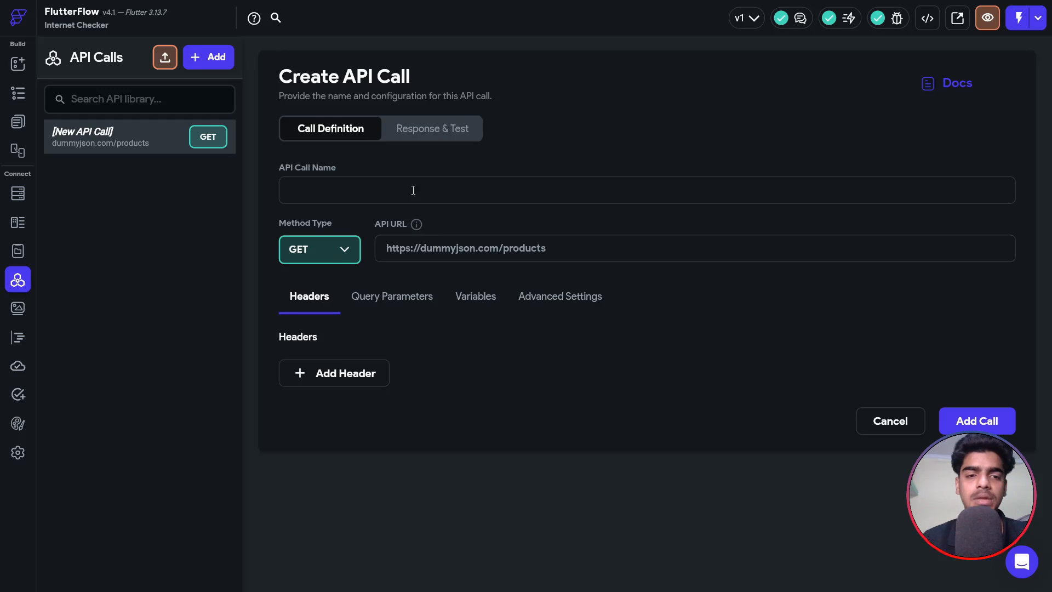
# Name the new API call Products and add it to the project.
pyautogui.click(413, 189)
pyautogui.write('Products')
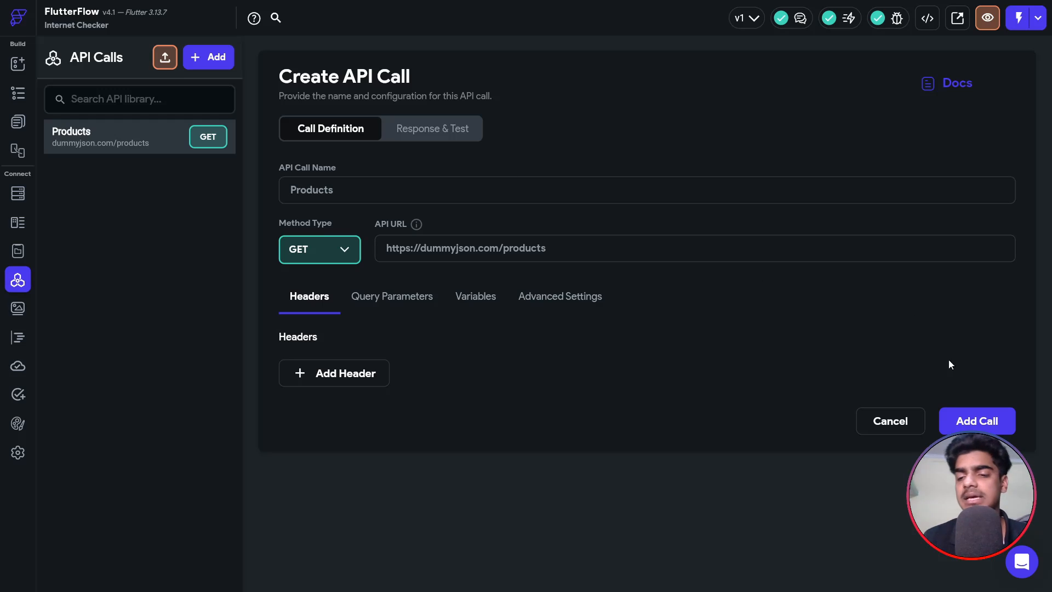
pyautogui.click(970, 421)
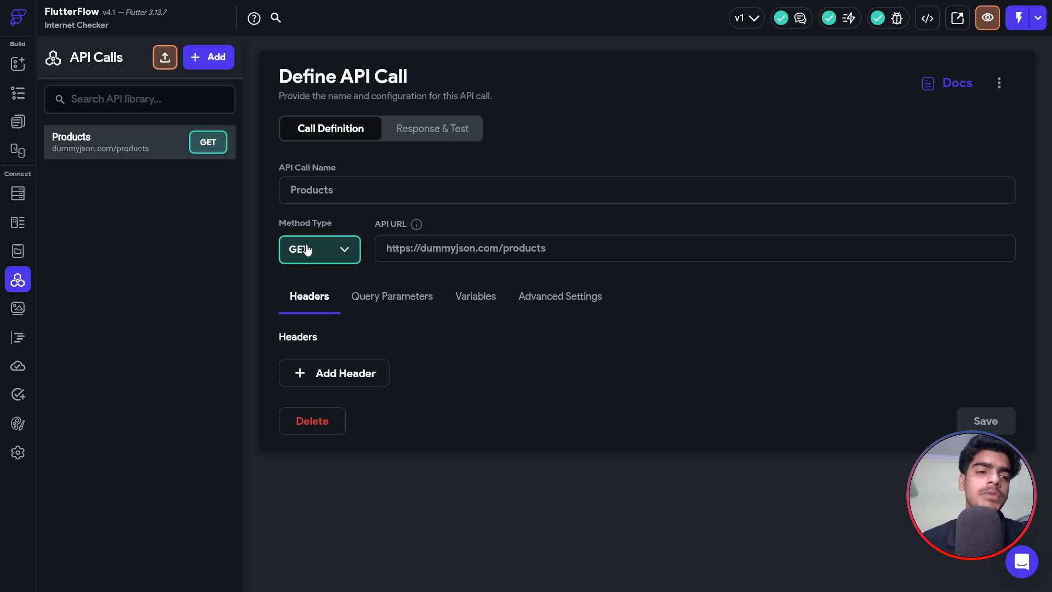
# Create a second API call and name it Categories.
pyautogui.click(207, 67)
pyautogui.click(137, 122)
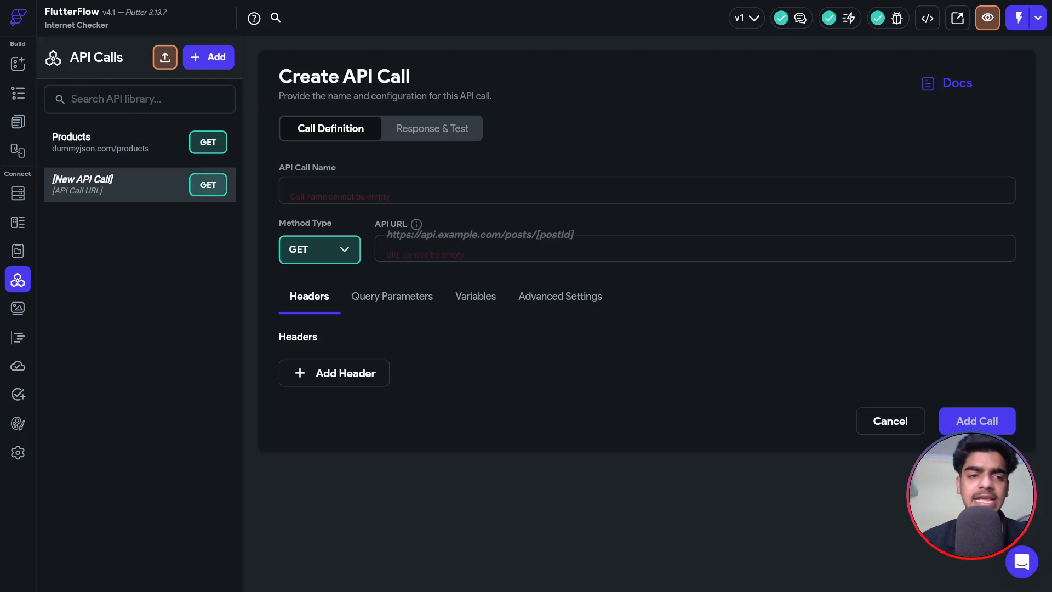
pyautogui.click(339, 186)
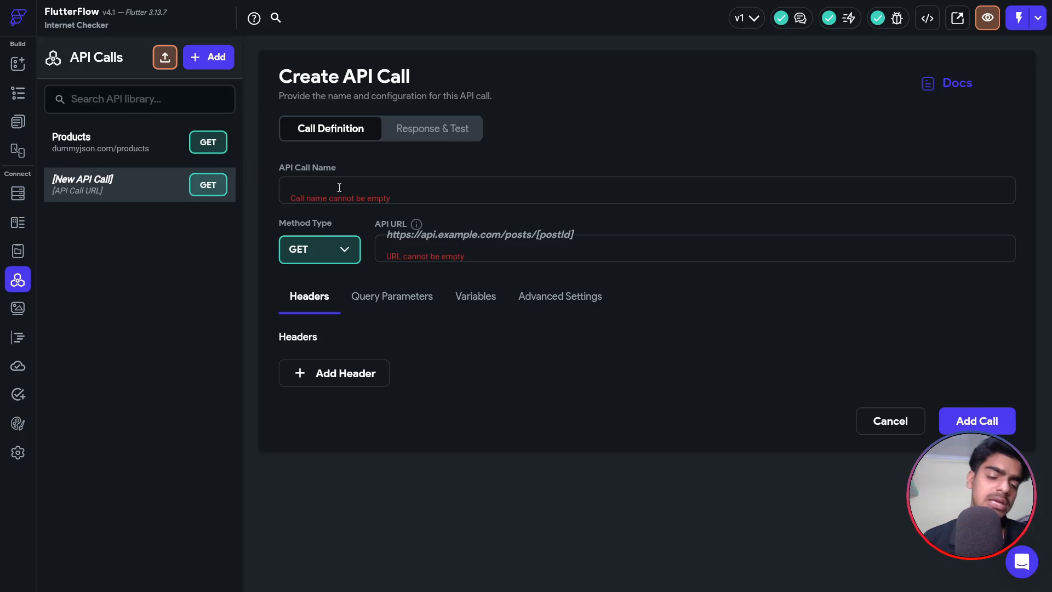
pyautogui.write('Categories')
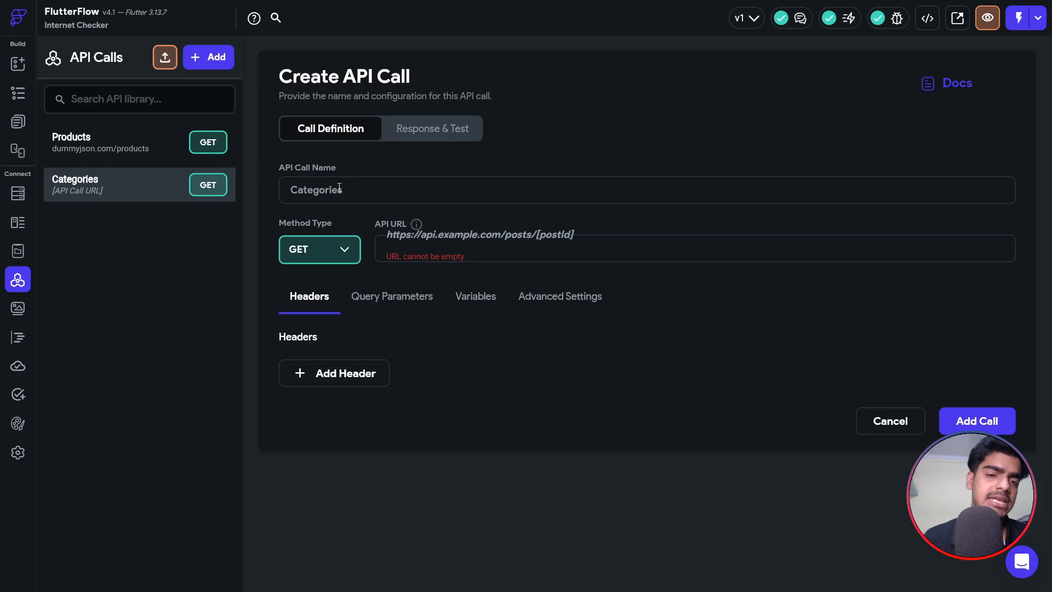
pyautogui.hotkey('ctrl', 'Tab')
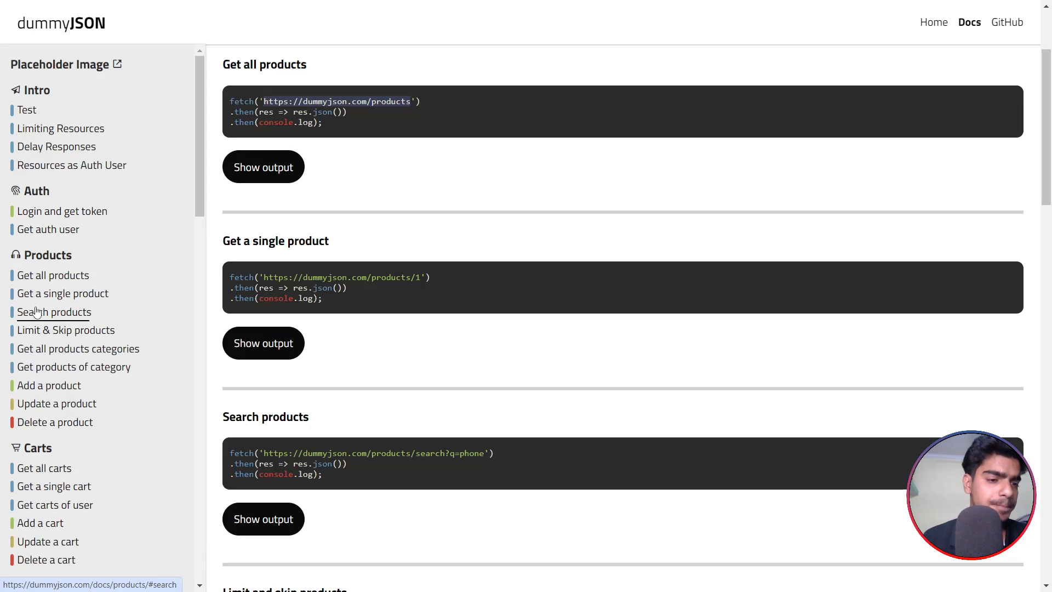
pyautogui.scroll(3, 504, 285)
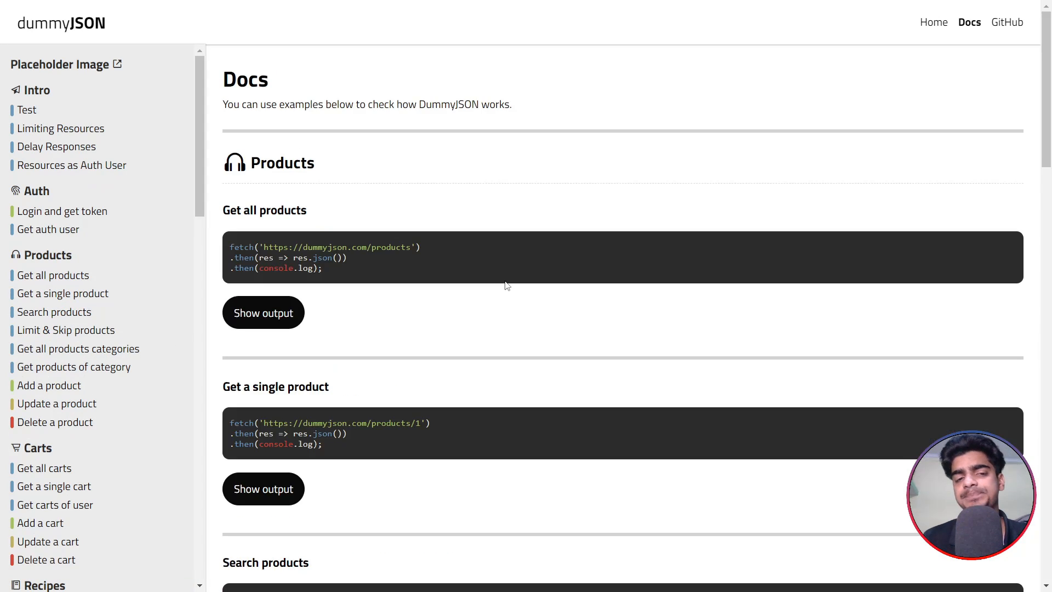
pyautogui.scroll(-15, 505, 270)
pyautogui.moveTo(464, 104); pyautogui.dragTo(264, 105)
pyautogui.hotkey('ctrl', 'c')
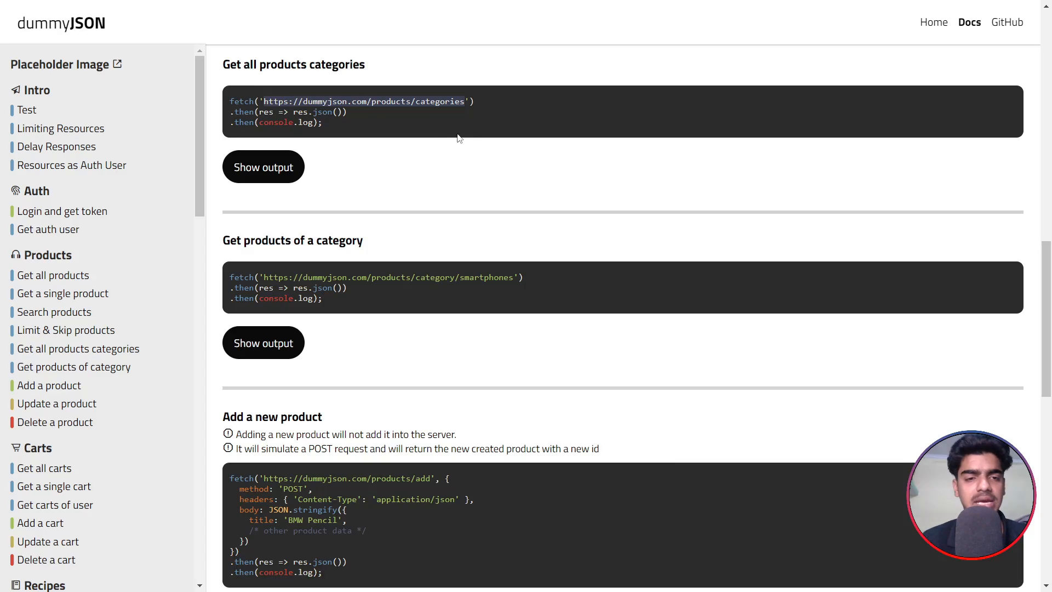
pyautogui.hotkey('alt', 'Tab')
pyautogui.click(466, 245)
pyautogui.hotkey('ctrl', 'v')
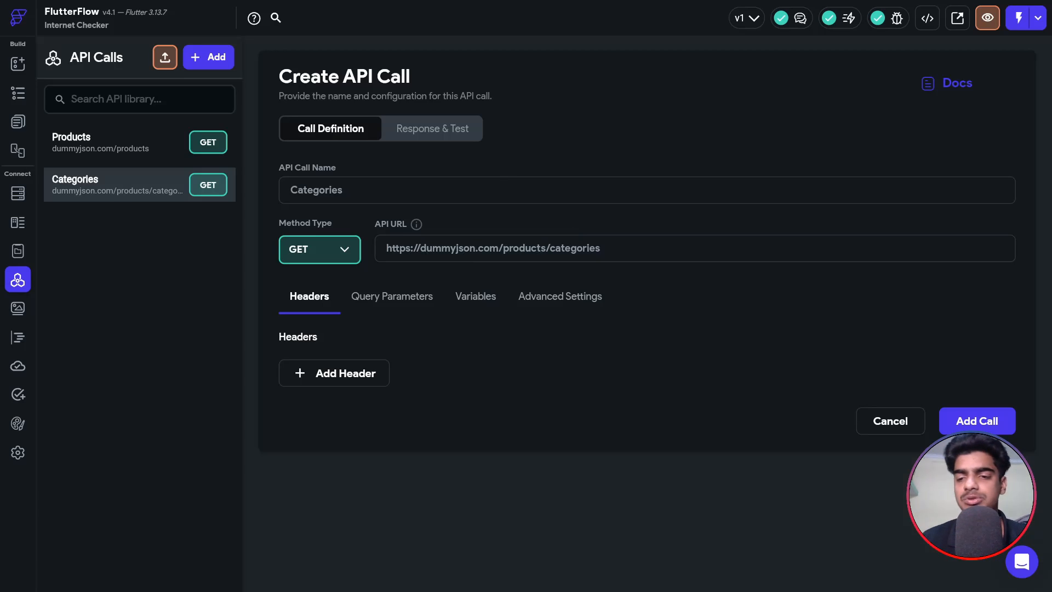
pyautogui.click(978, 421)
# Add the header Content-Type: 'application/json' to the Products API call and save it.
pyautogui.click(117, 161)
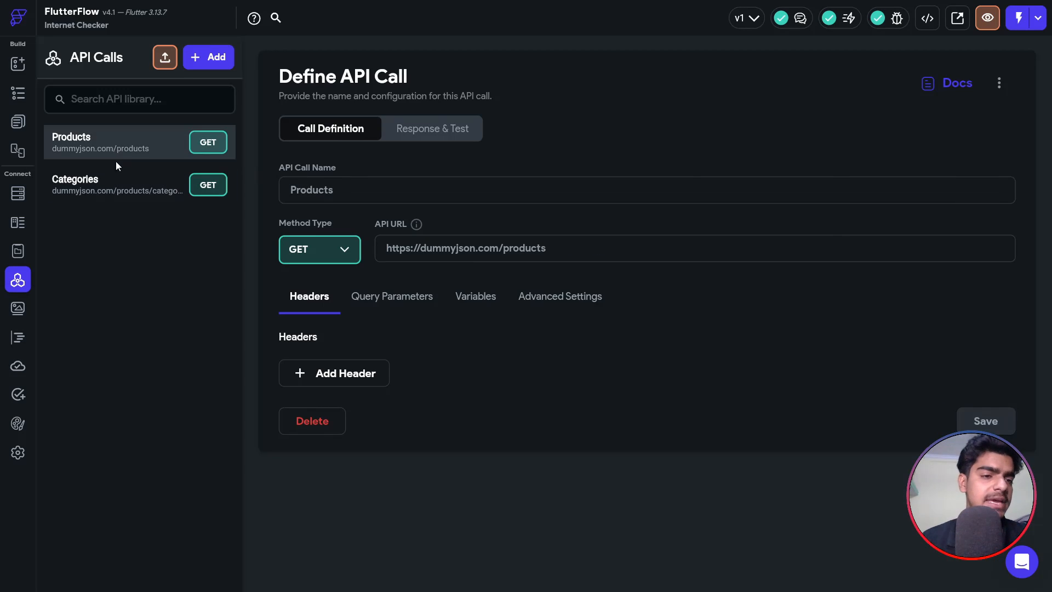
pyautogui.click(94, 181)
pyautogui.click(96, 148)
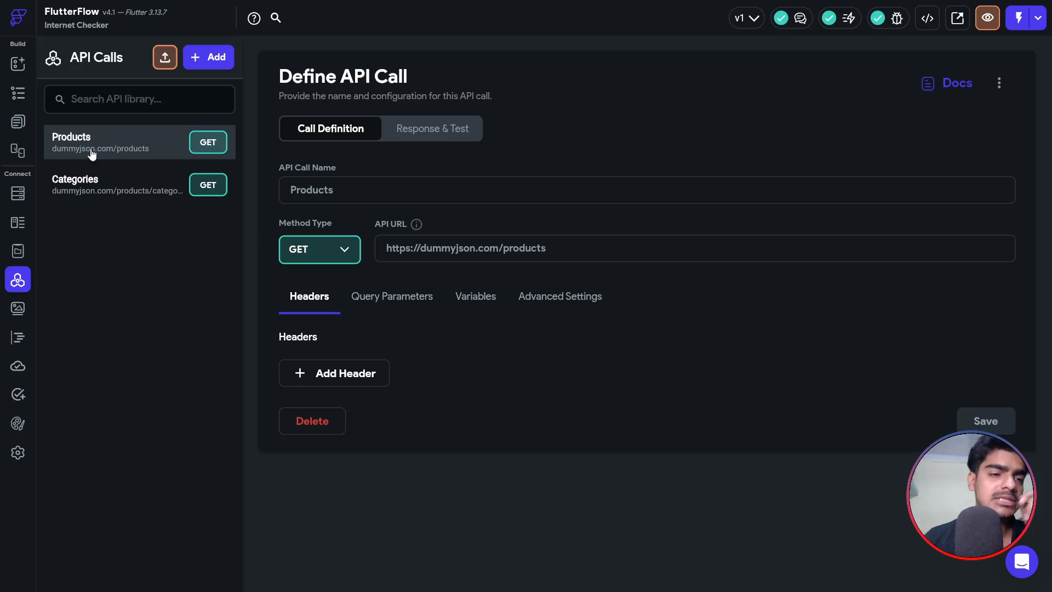
pyautogui.click(328, 376)
pyautogui.write('C')
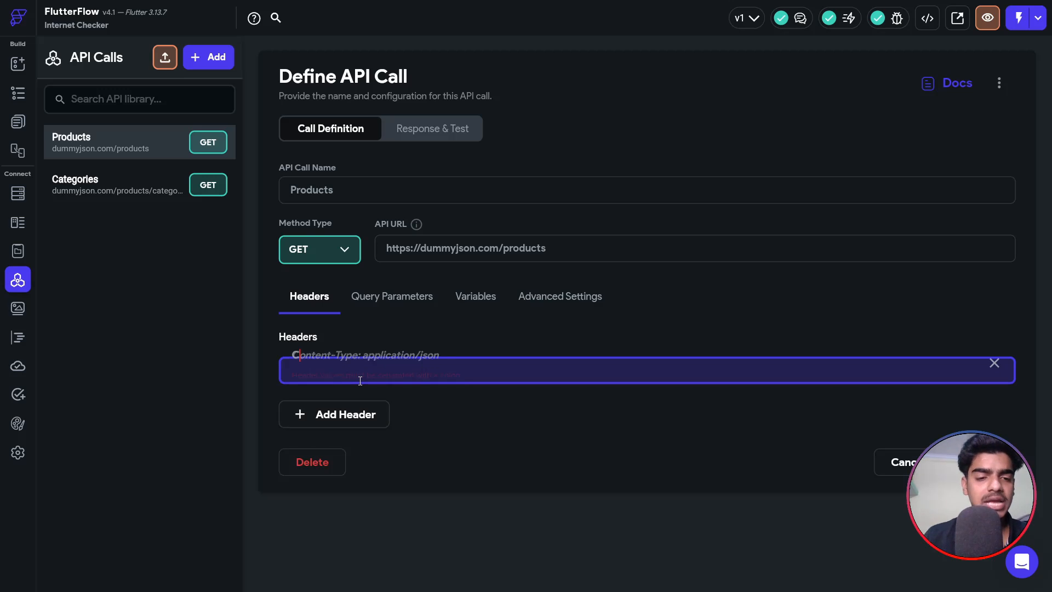
pyautogui.write('ontent-')
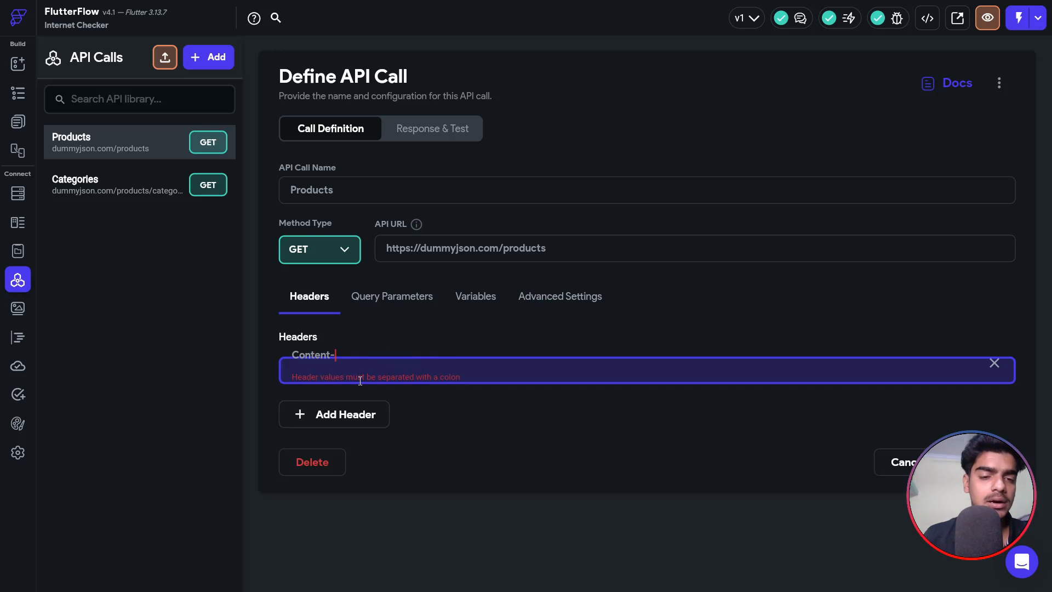
pyautogui.write("Type: '")
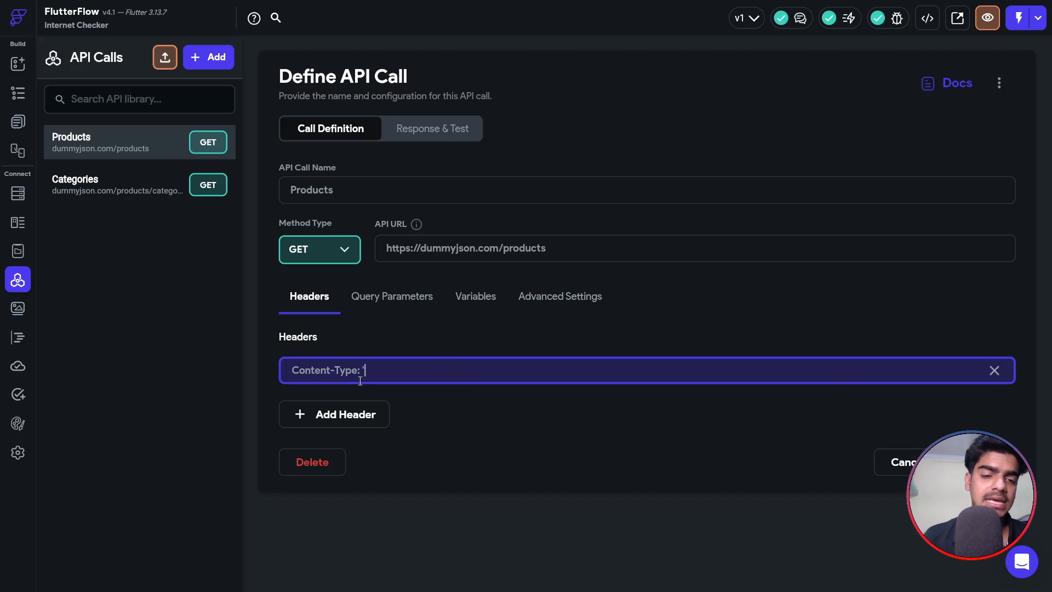
pyautogui.write('application/js')
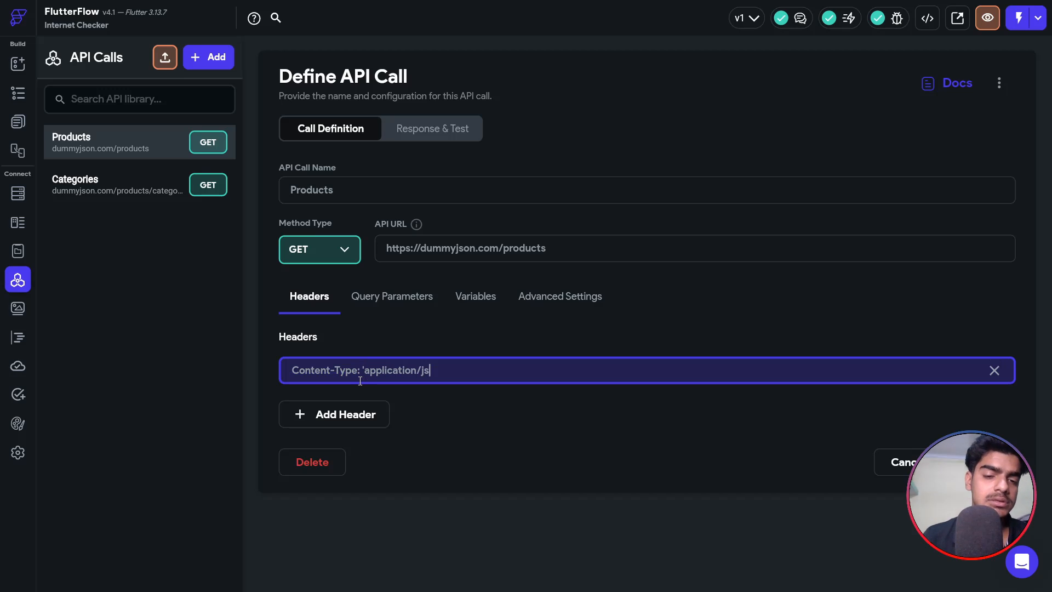
pyautogui.write("on'")
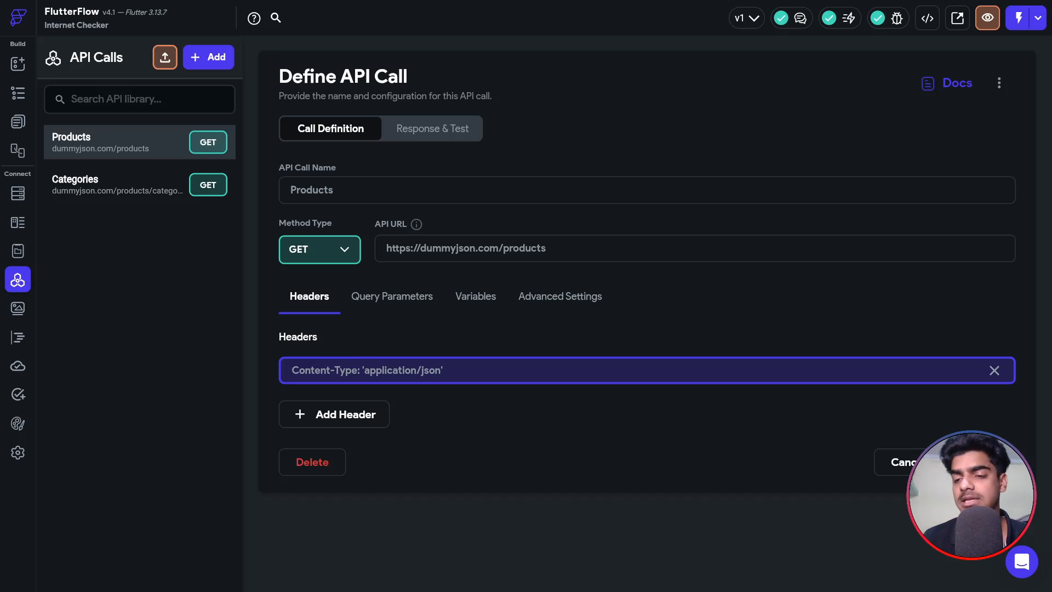
pyautogui.click(983, 462)
# Add the header Content-Type: 'application/json' to the Categories API call and save it.
pyautogui.click(85, 192)
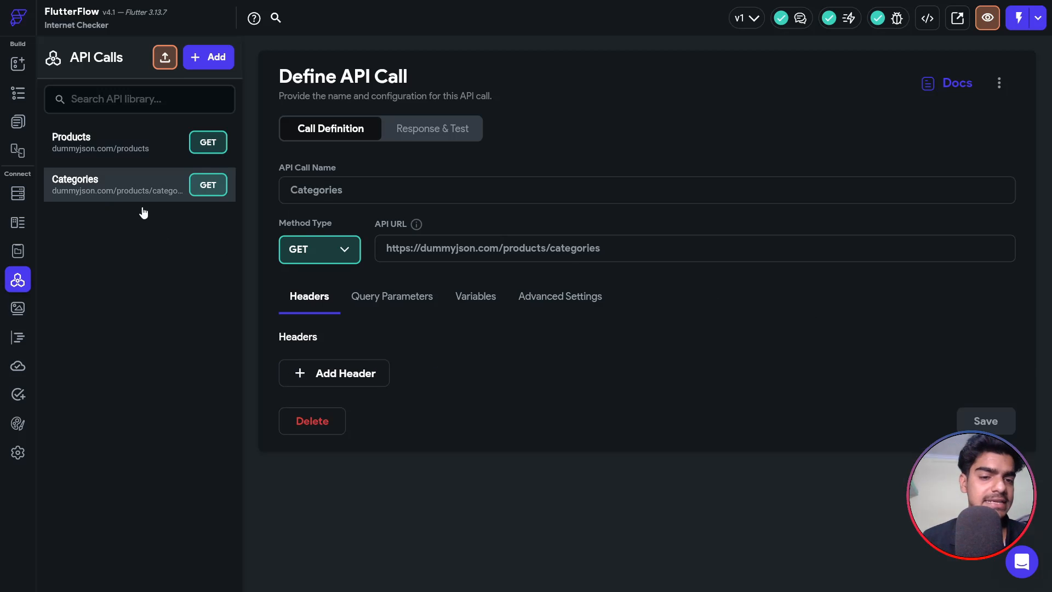
pyautogui.click(326, 378)
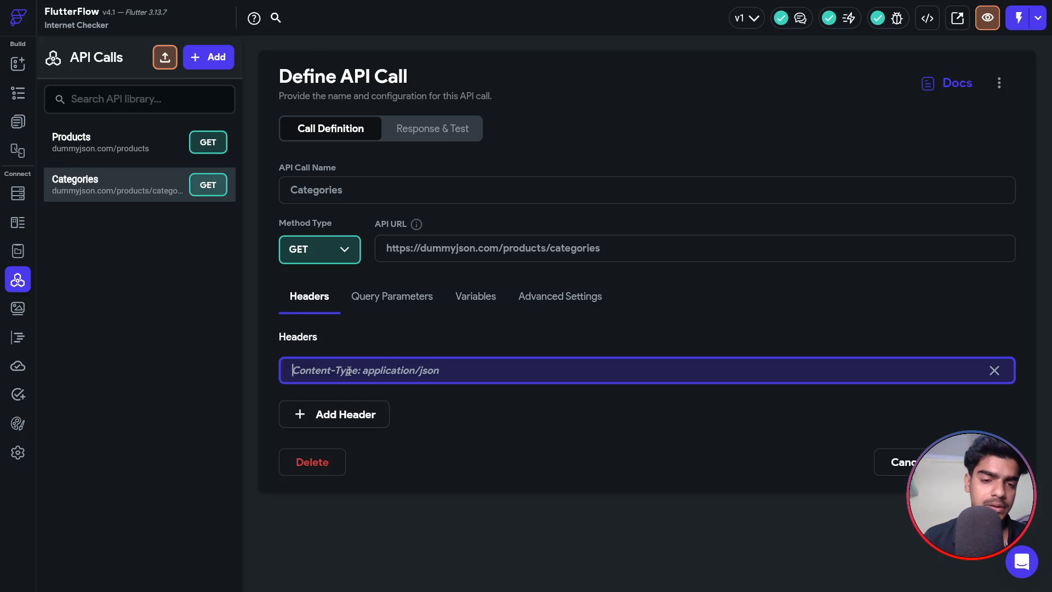
pyautogui.write('Content-Ty')
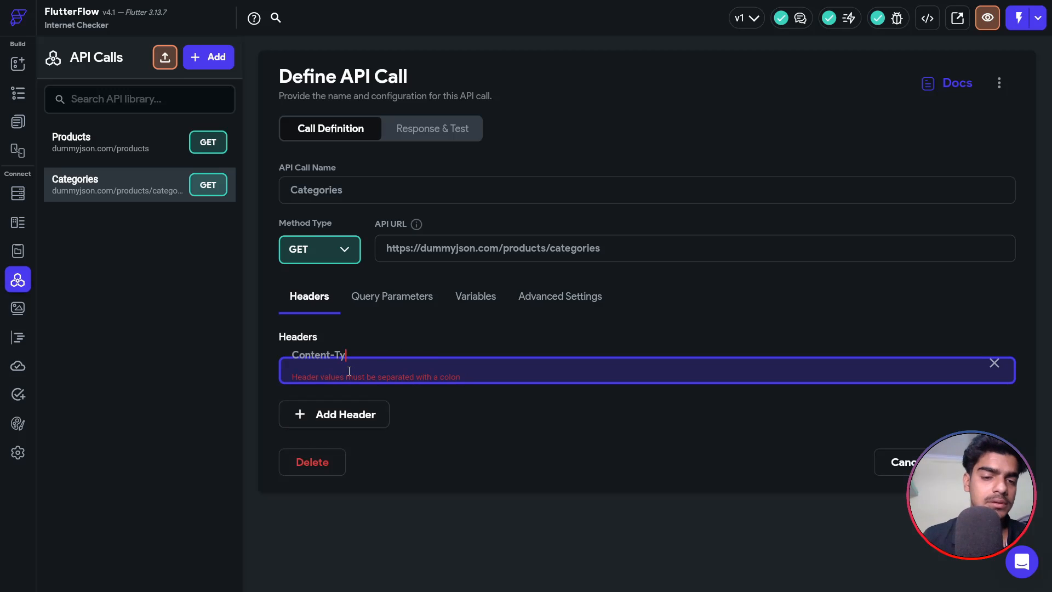
pyautogui.write('pe: ')
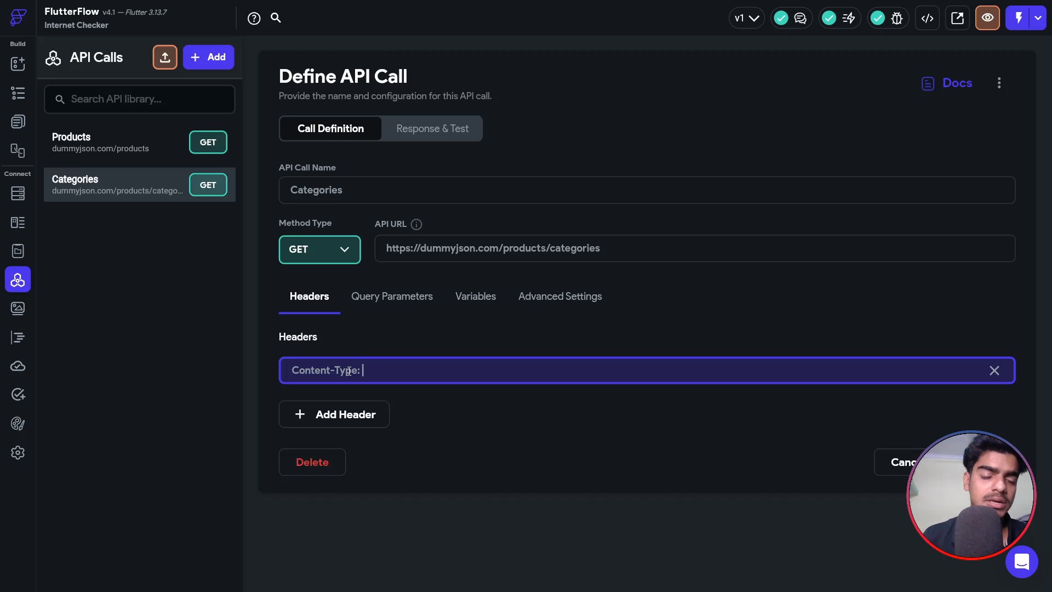
pyautogui.write("'ap")
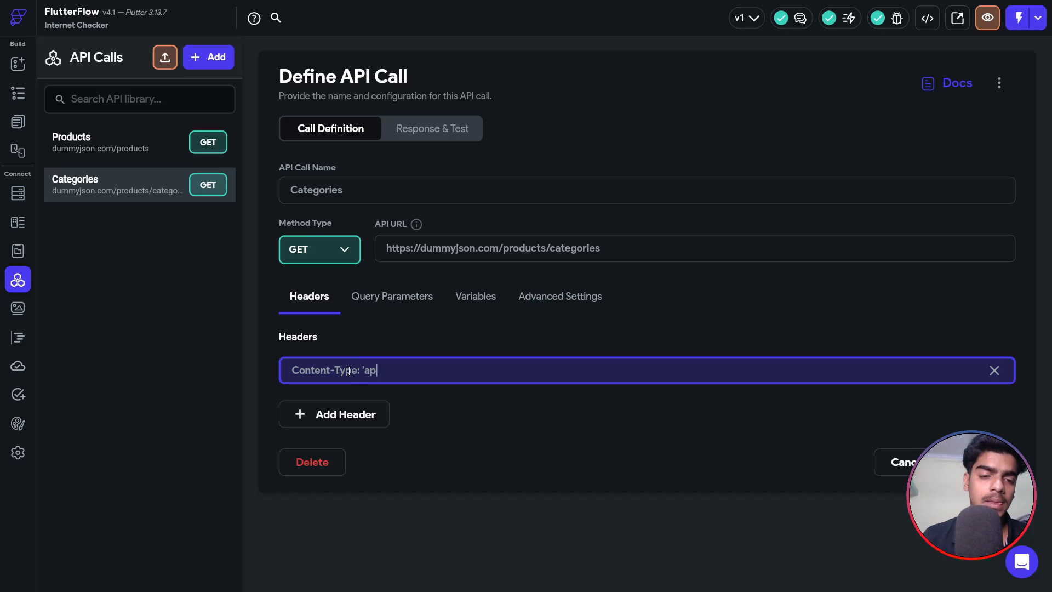
pyautogui.write("plication/json'")
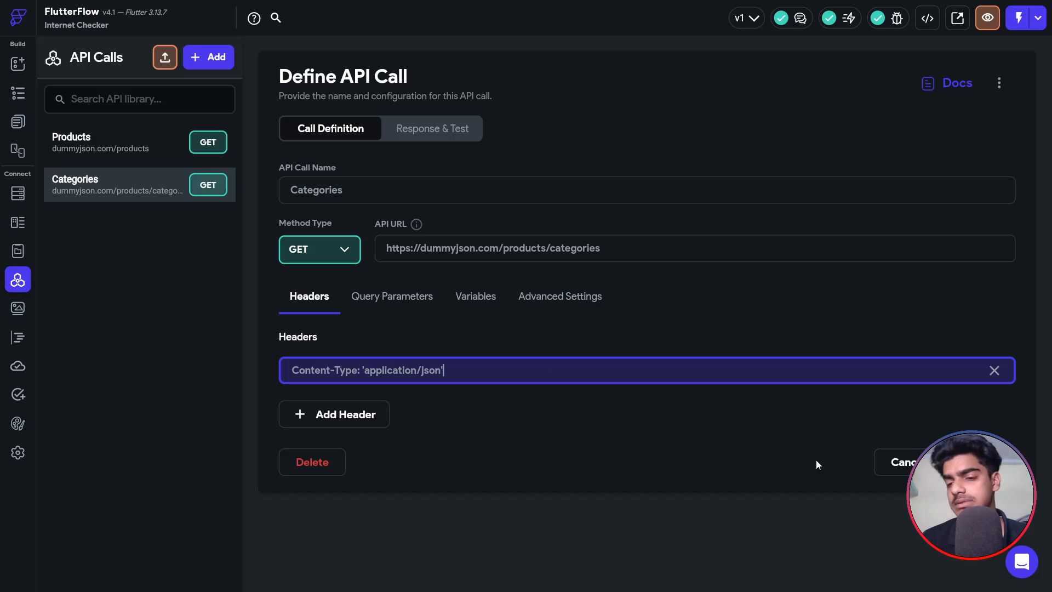
pyautogui.click(976, 462)
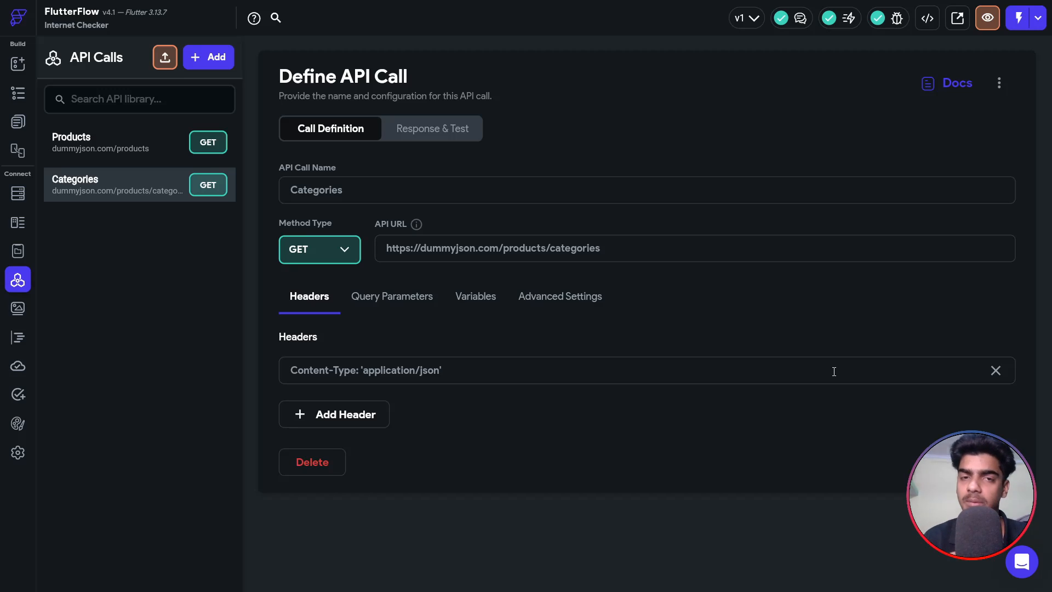
# Add a second header, Authorization: Bearer [auth_token], to the Products API call.
pyautogui.click(87, 151)
pyautogui.click(312, 416)
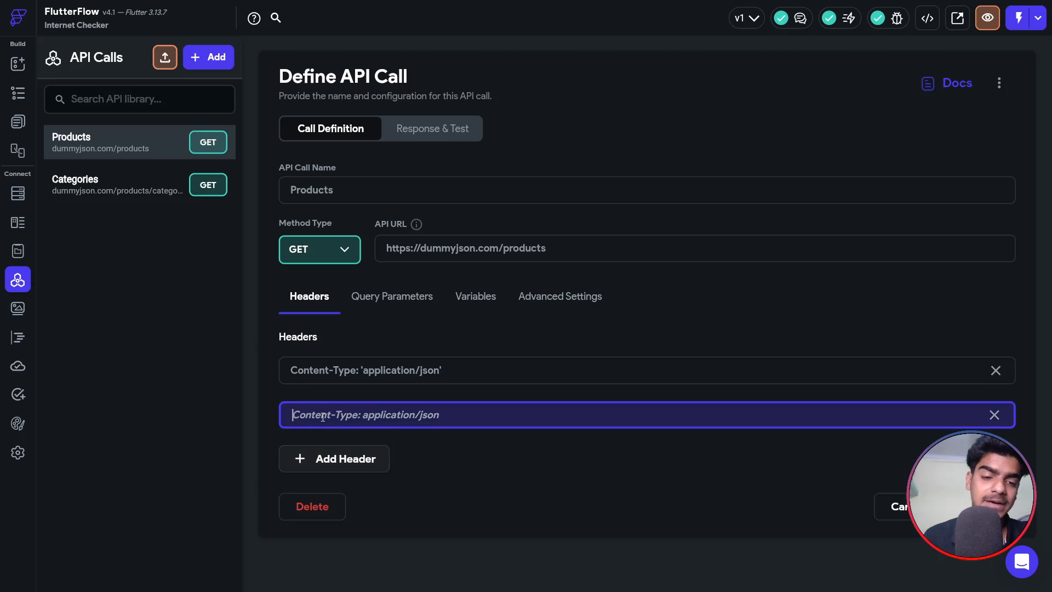
pyautogui.write('Authorization:')
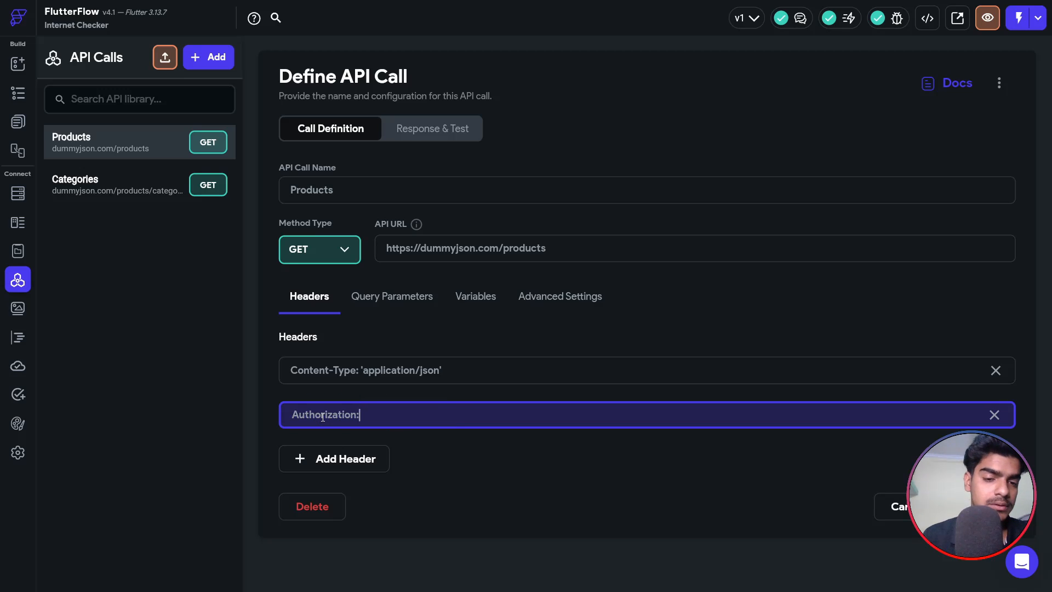
pyautogui.write(' Bearer')
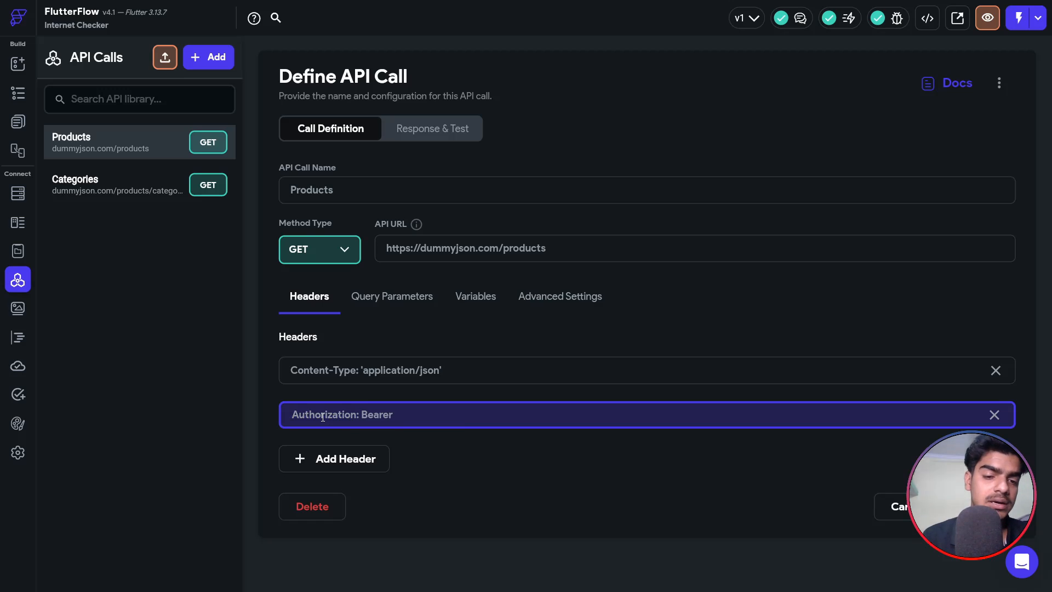
pyautogui.write(' []')
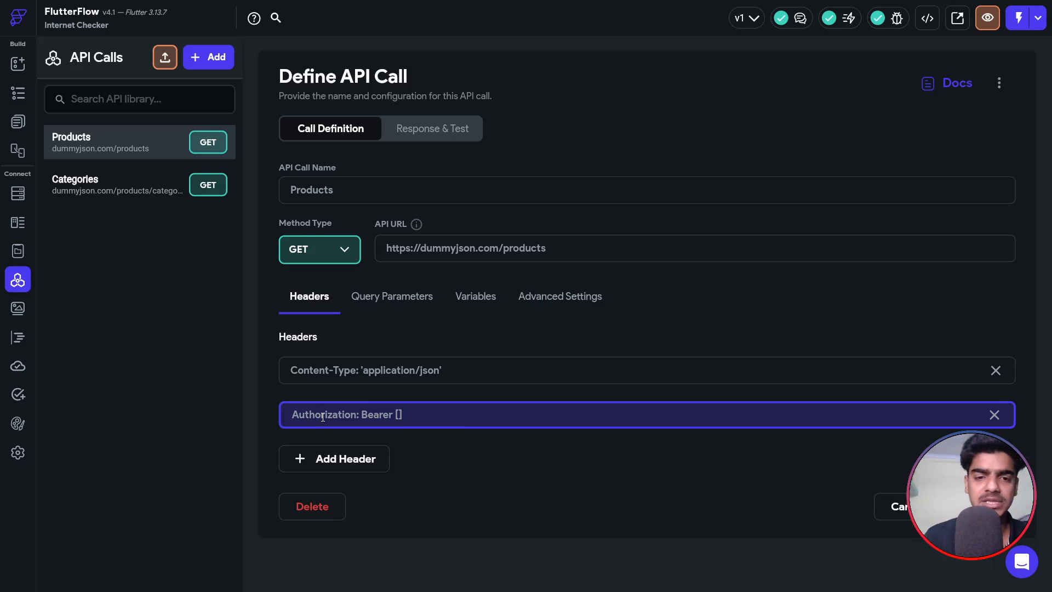
pyautogui.write('auth_token')
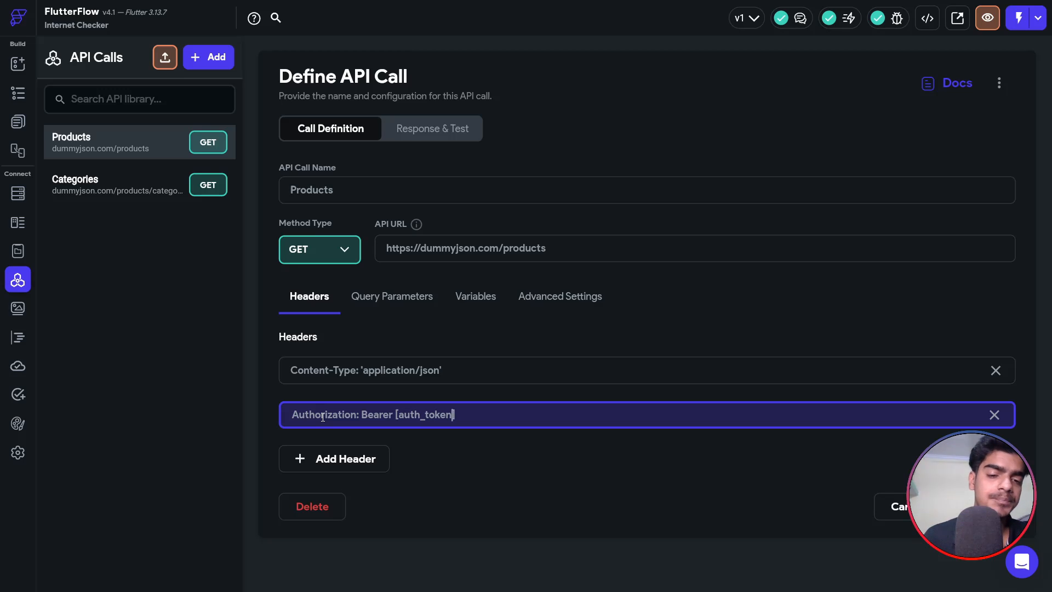
# Add a String variable named auth_token, copied from the Authorization header, to the Products API call and save it.
pyautogui.doubleClick(405, 418)
pyautogui.hotkey('ctrl', 'c')
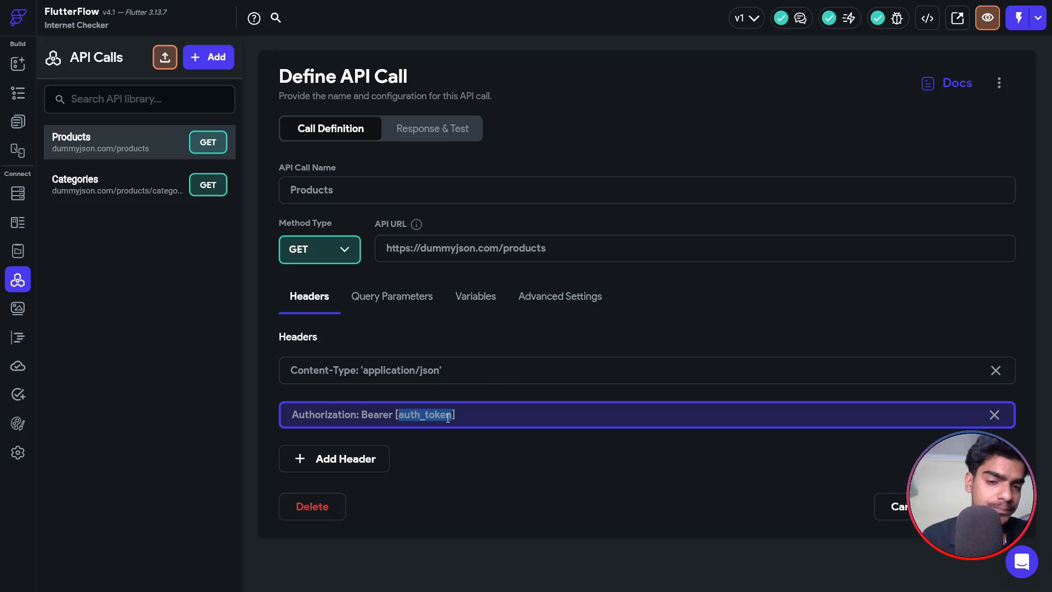
pyautogui.click(481, 300)
pyautogui.click(375, 369)
pyautogui.click(371, 393)
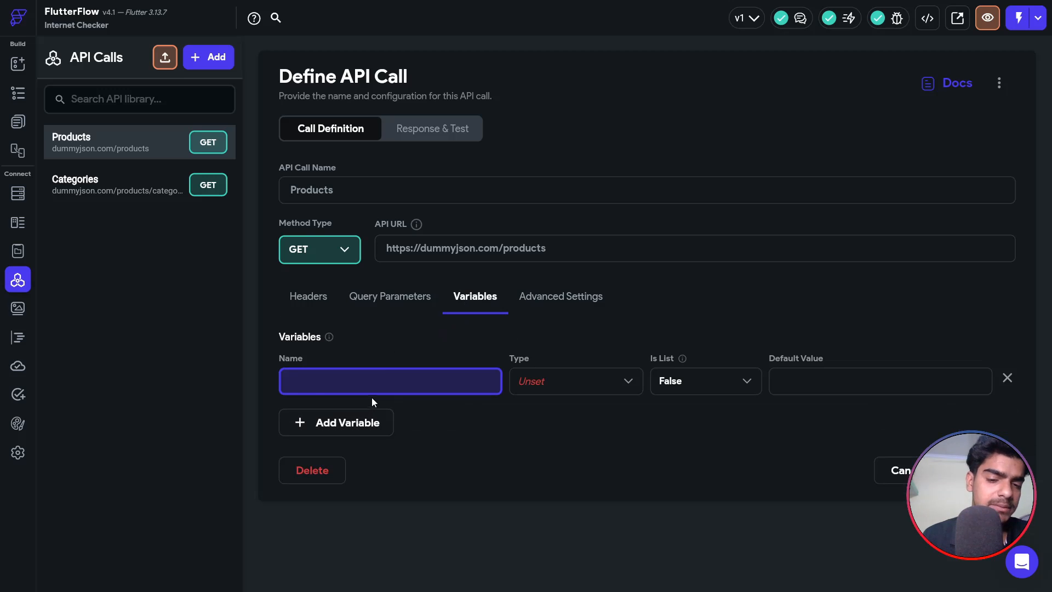
pyautogui.hotkey('ctrl', 'v')
pyautogui.click(560, 381)
pyautogui.click(531, 303)
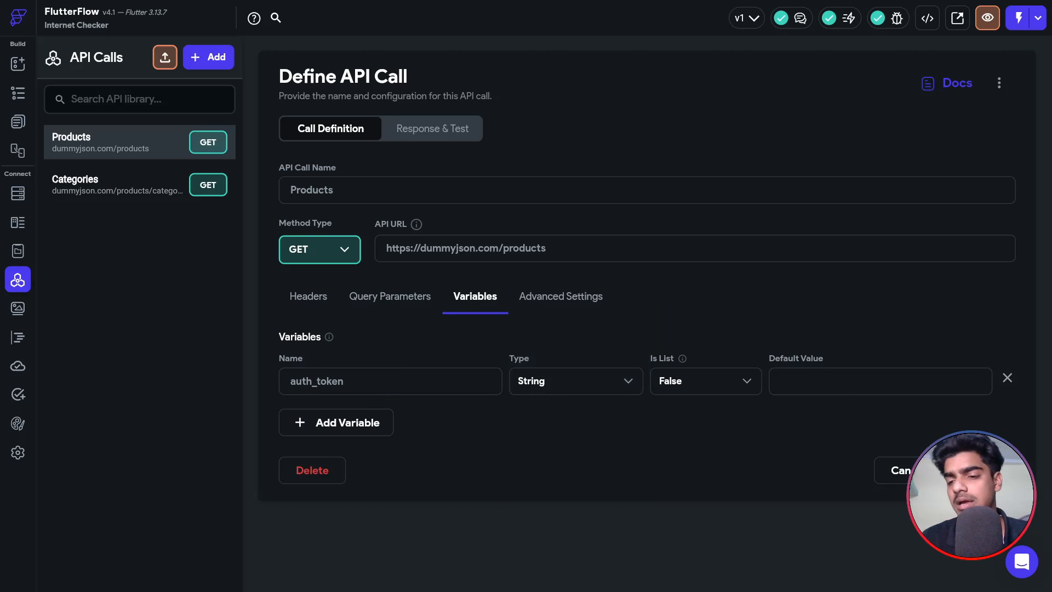
pyautogui.click(982, 470)
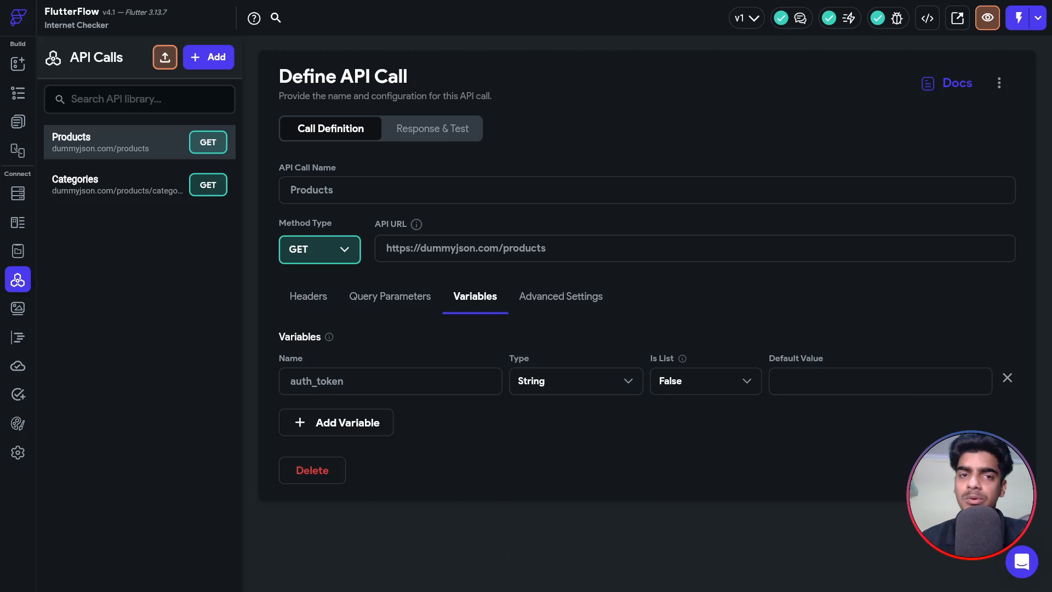
# Add a second header, Authorization: Bearer [auth_token], to the Categories API call.
pyautogui.click(92, 186)
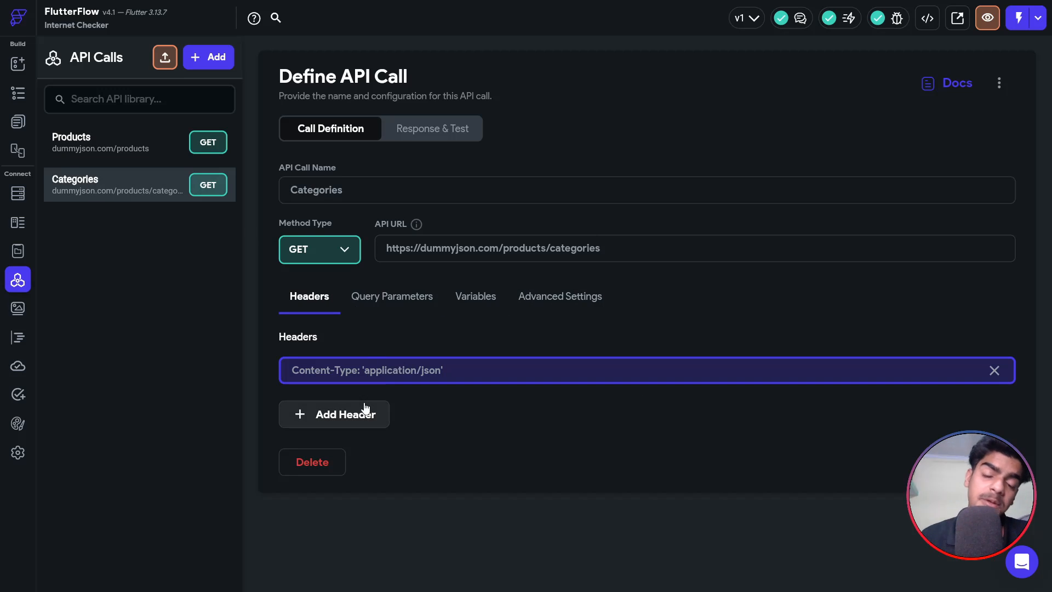
pyautogui.click(352, 414)
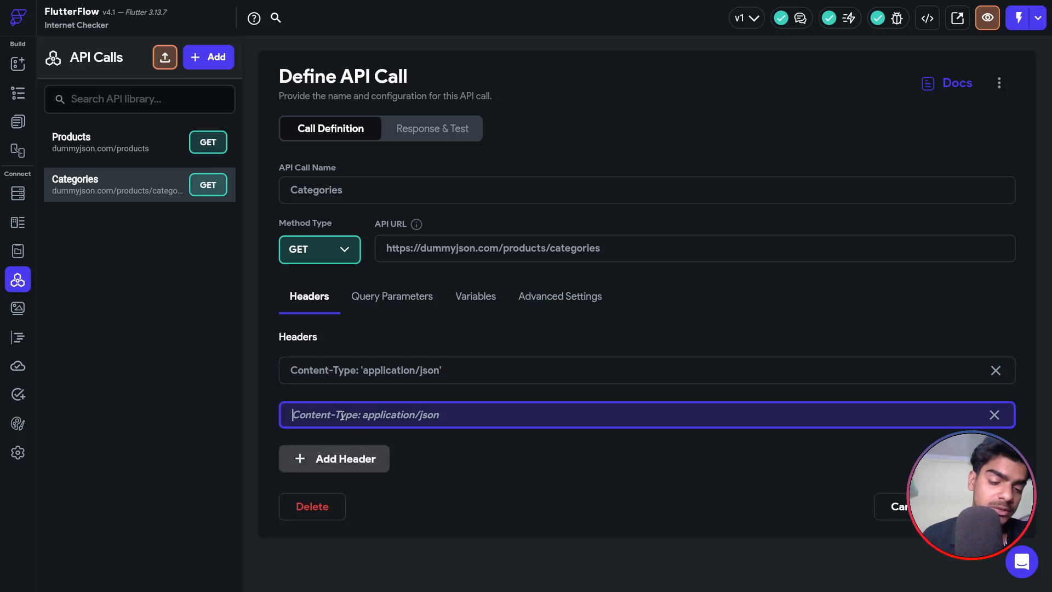
pyautogui.write('Auth')
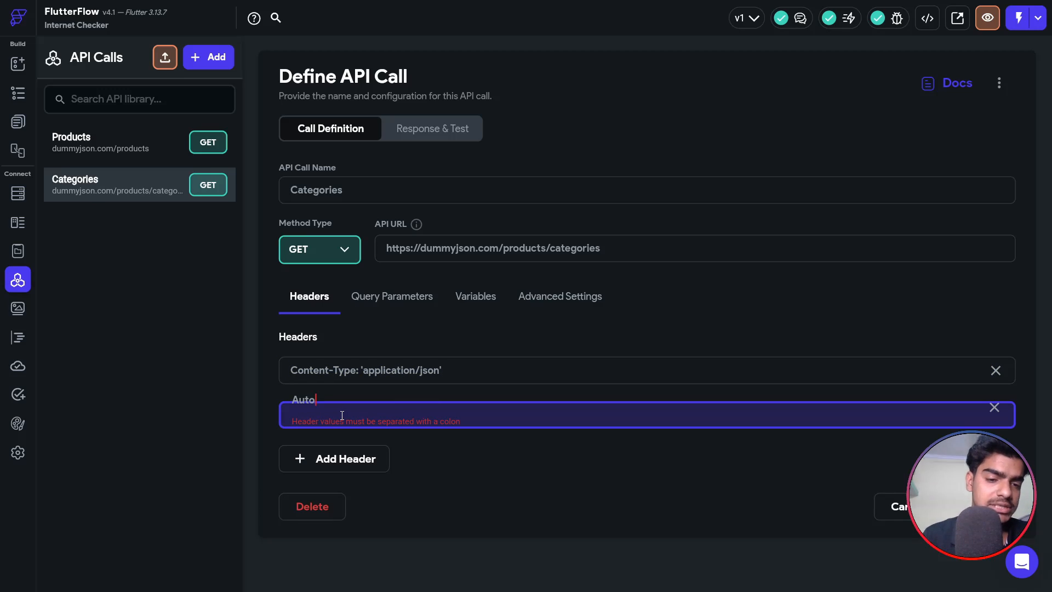
pyautogui.write('oriza')
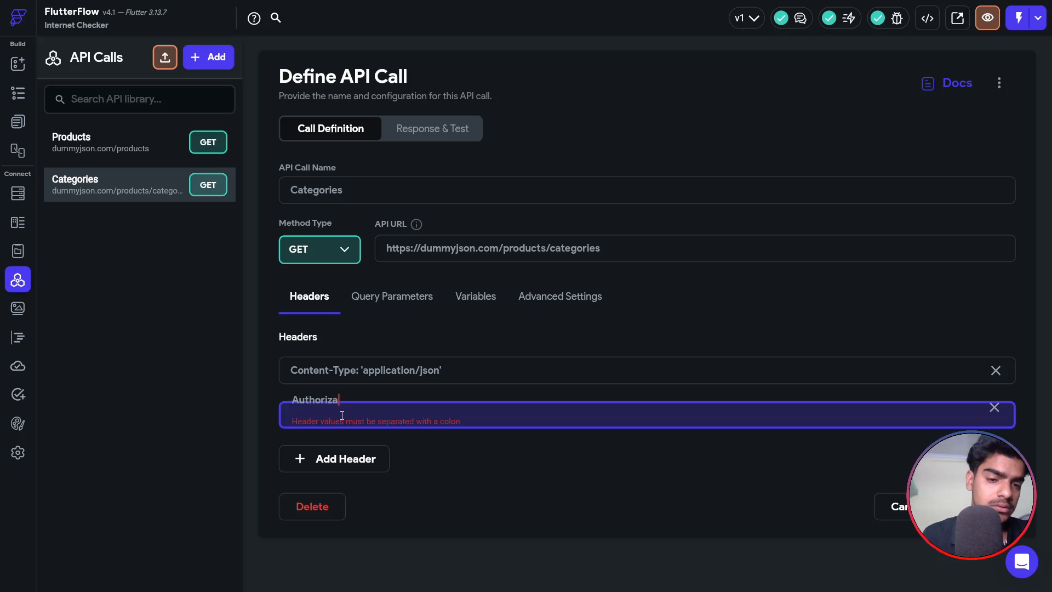
pyautogui.write('tion: Be')
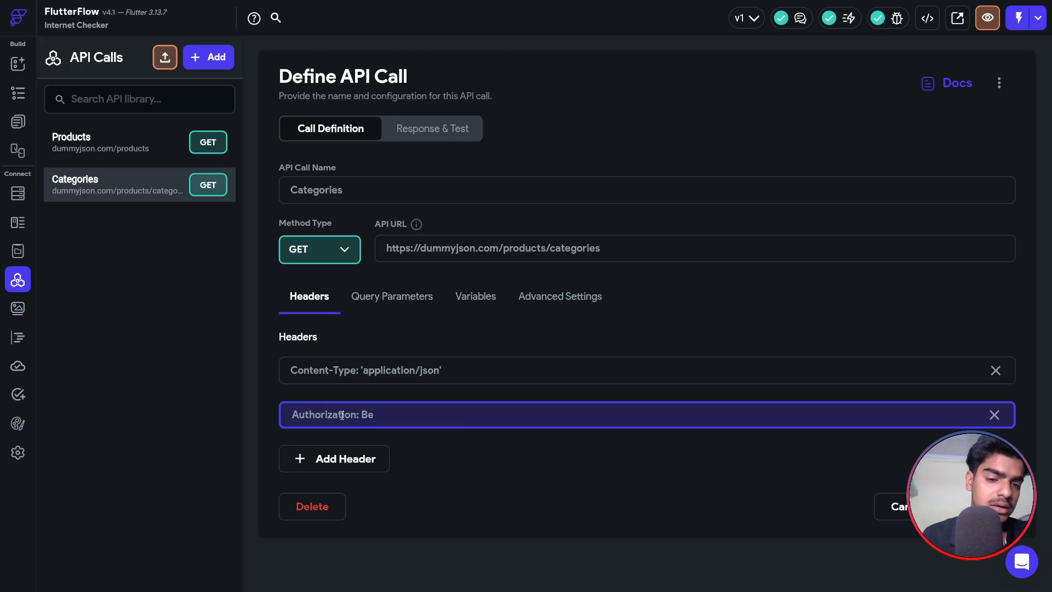
pyautogui.write('arer [')
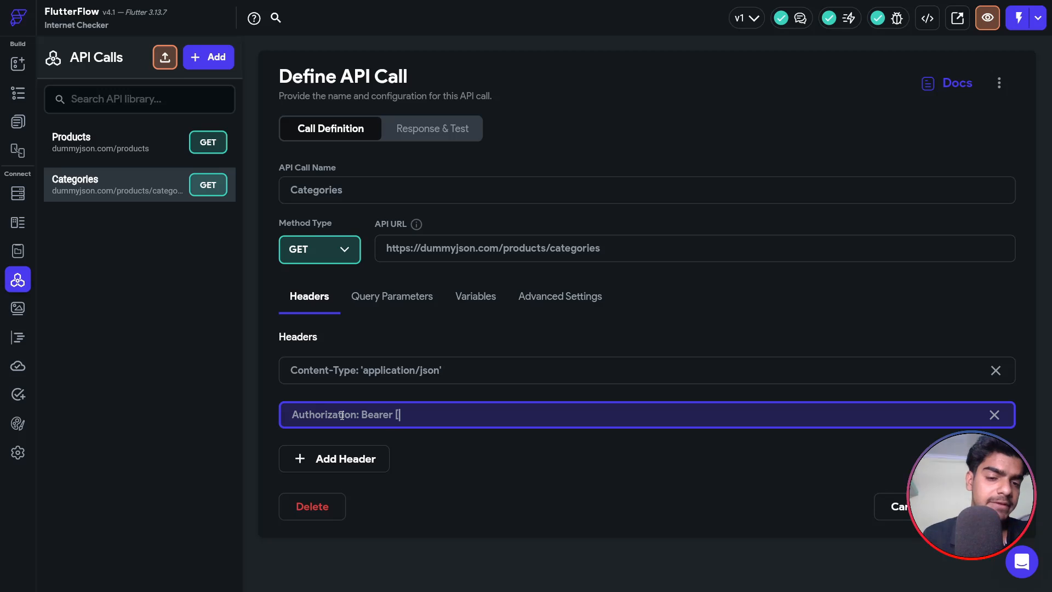
pyautogui.write('auth_to')
pyautogui.write('ken]')
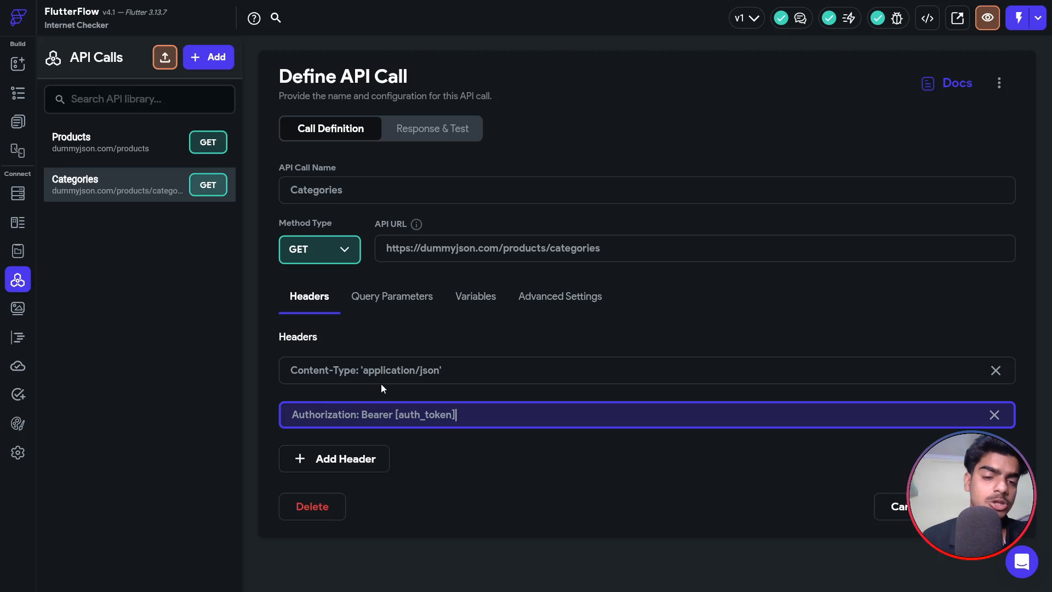
# Add a String variable named auth_token to the Categories API call and save it.
pyautogui.click(474, 299)
pyautogui.click(384, 370)
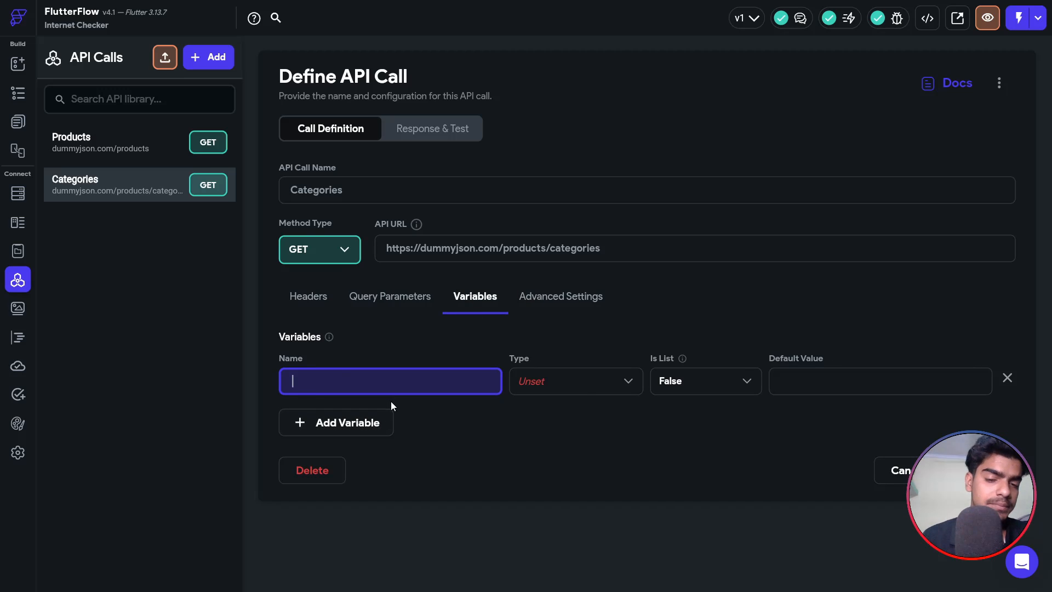
pyautogui.write('auth_token')
pyautogui.click(579, 383)
pyautogui.click(594, 324)
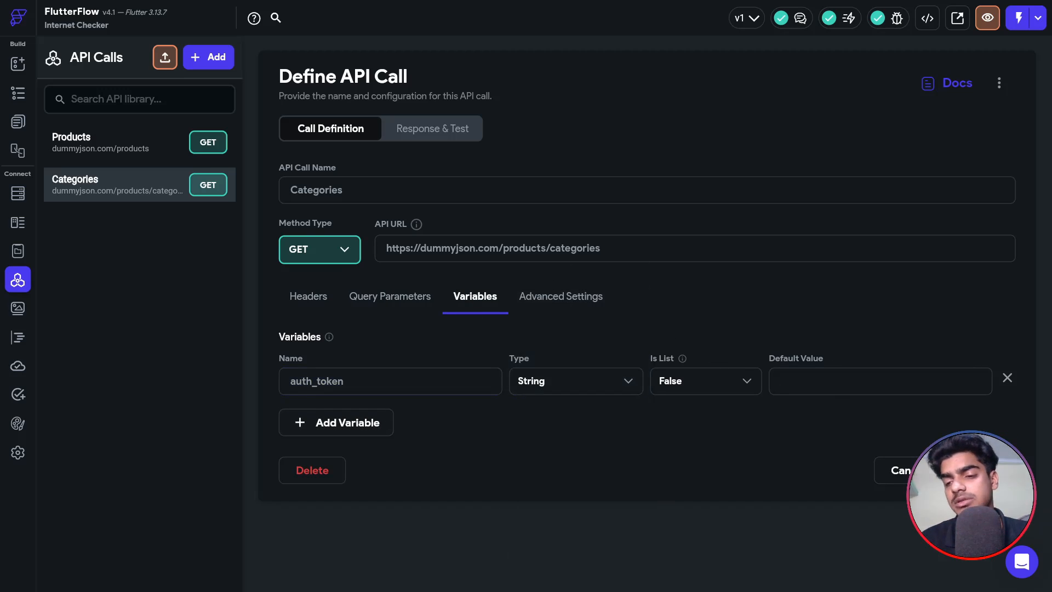
pyautogui.click(983, 470)
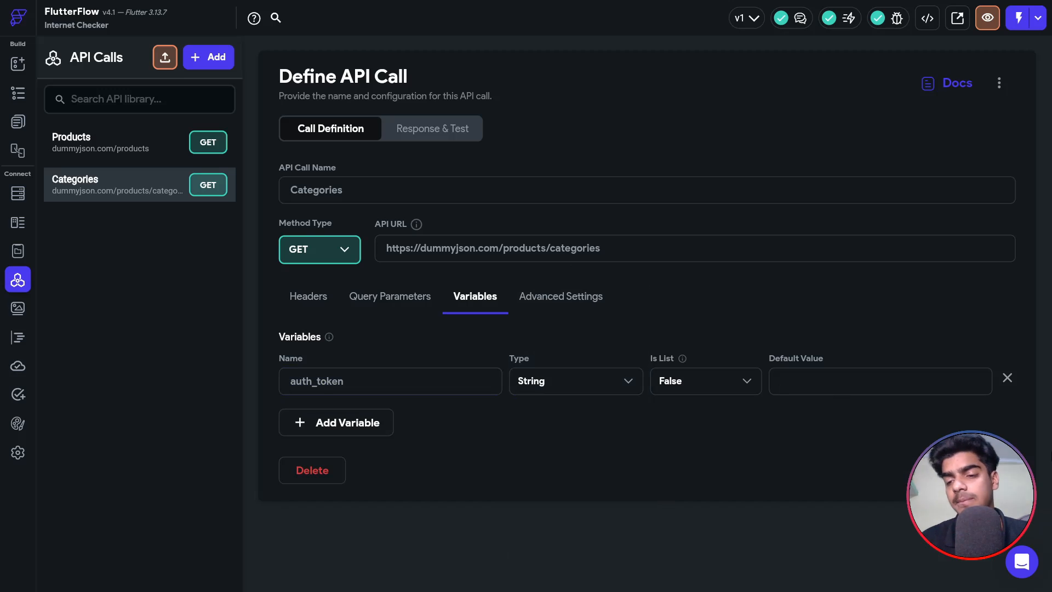
# Compare the base URL portion of the Products and Categories API calls.
pyautogui.click(116, 145)
pyautogui.click(99, 177)
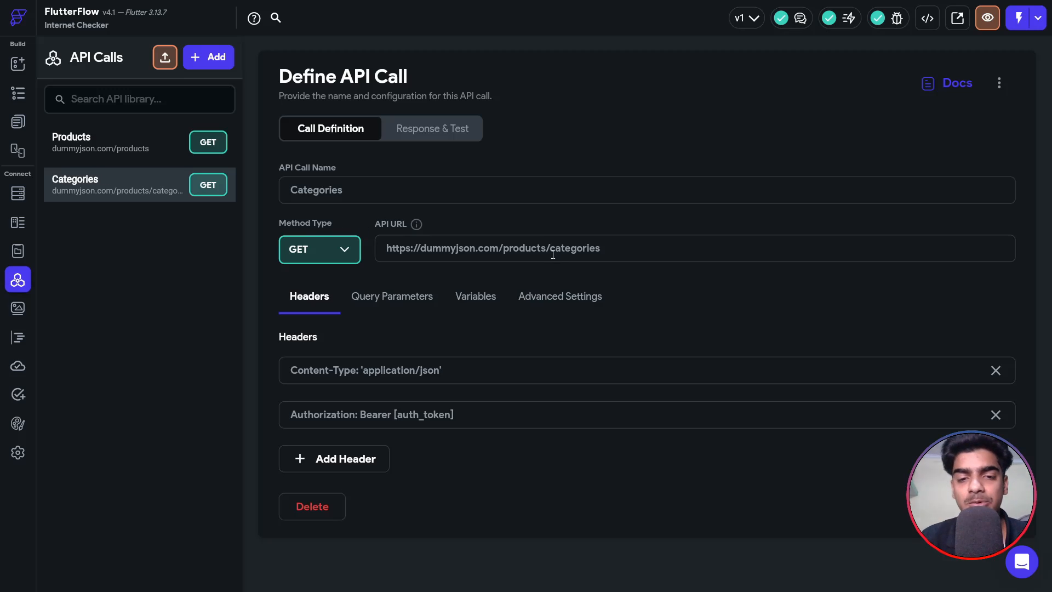
pyautogui.moveTo(503, 249); pyautogui.dragTo(383, 247)
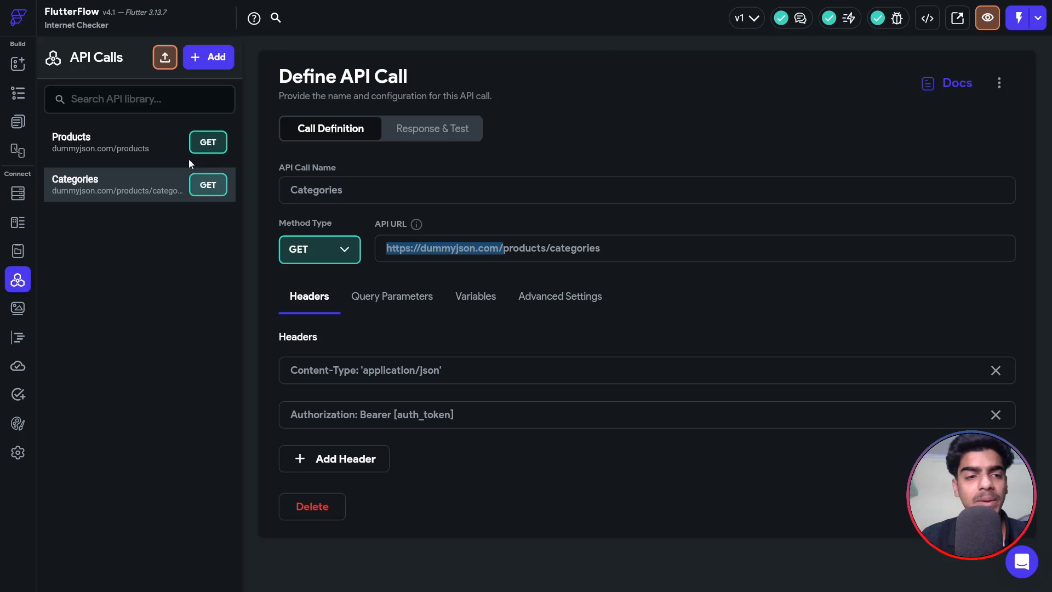
pyautogui.click(134, 153)
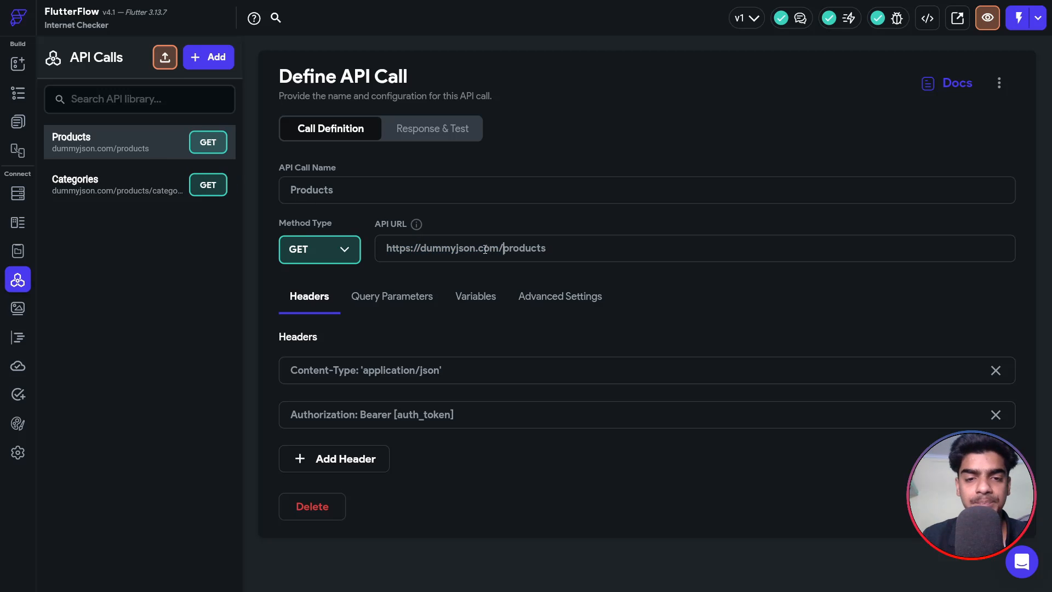
pyautogui.moveTo(503, 248); pyautogui.dragTo(382, 250)
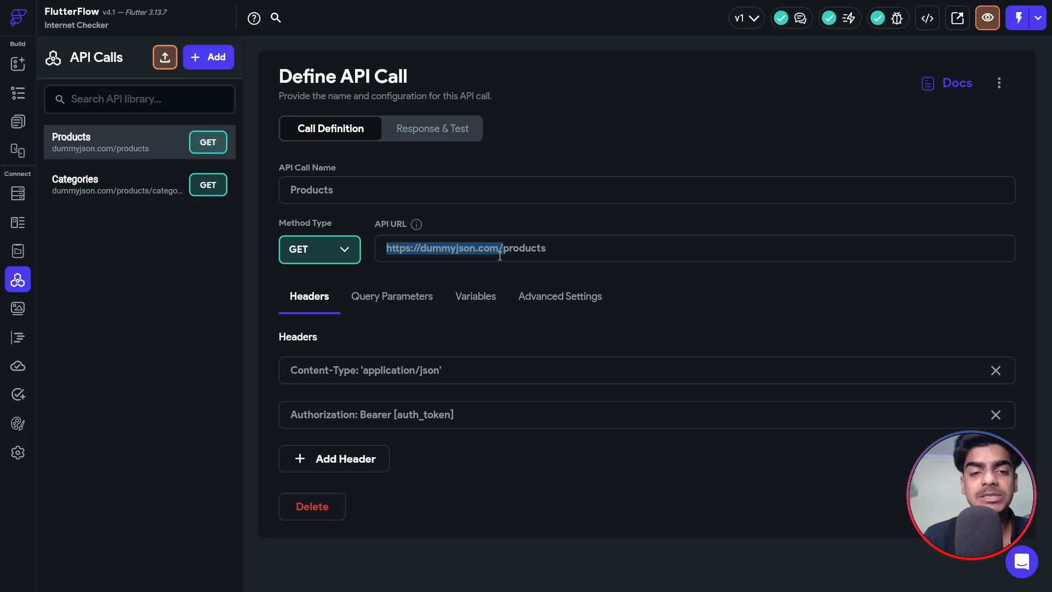
pyautogui.click(563, 252)
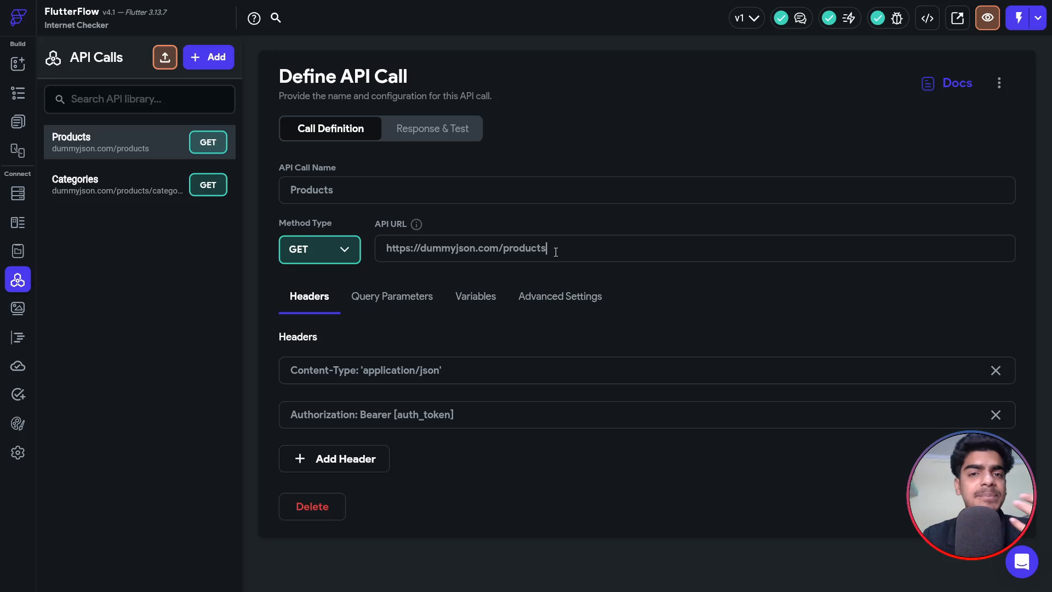
pyautogui.moveTo(503, 248); pyautogui.dragTo(380, 248)
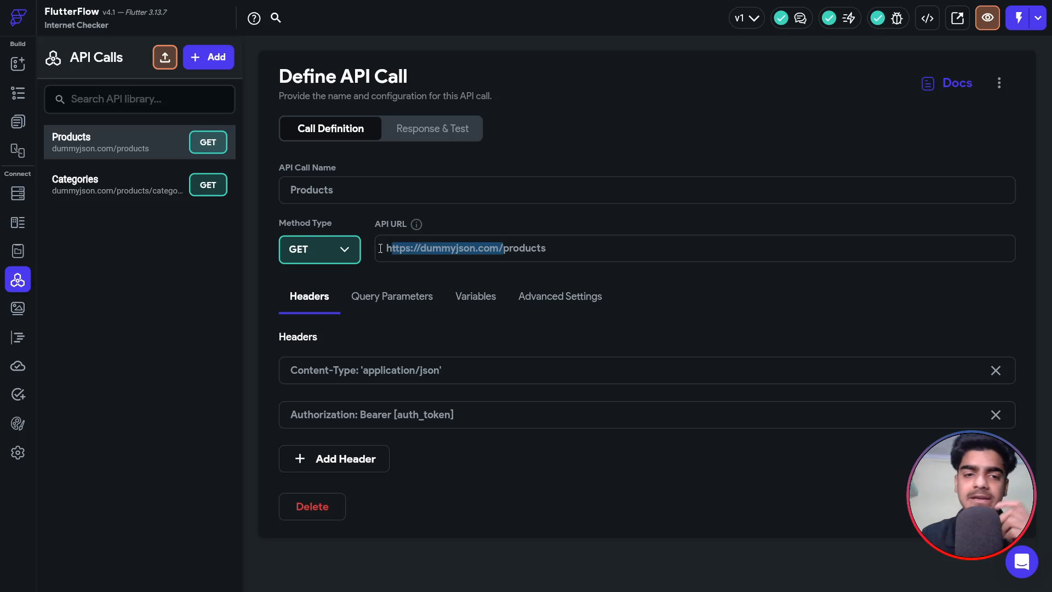
pyautogui.click(621, 241)
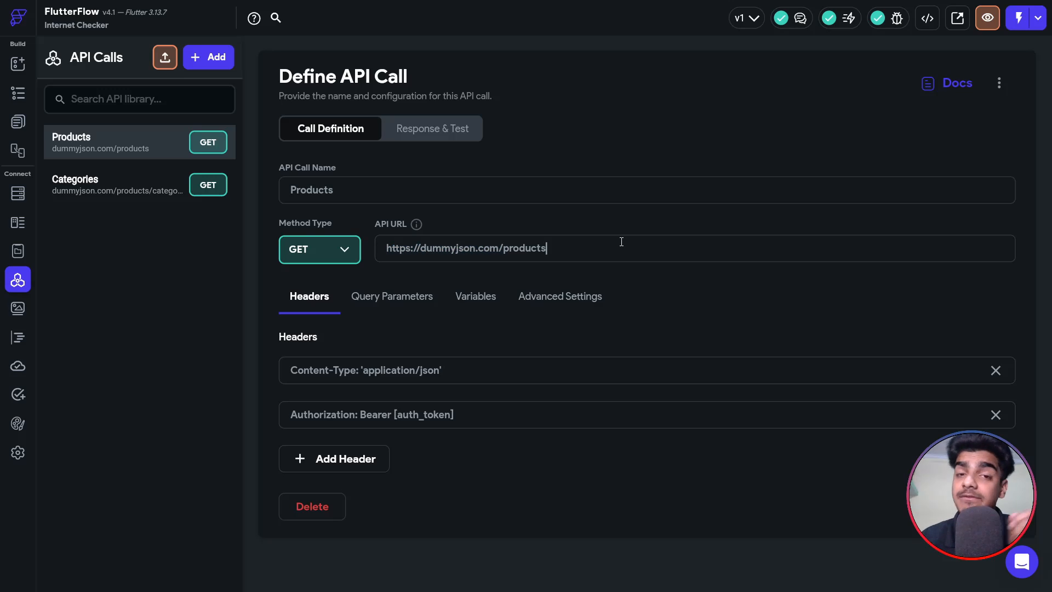
pyautogui.moveTo(503, 248); pyautogui.dragTo(385, 247)
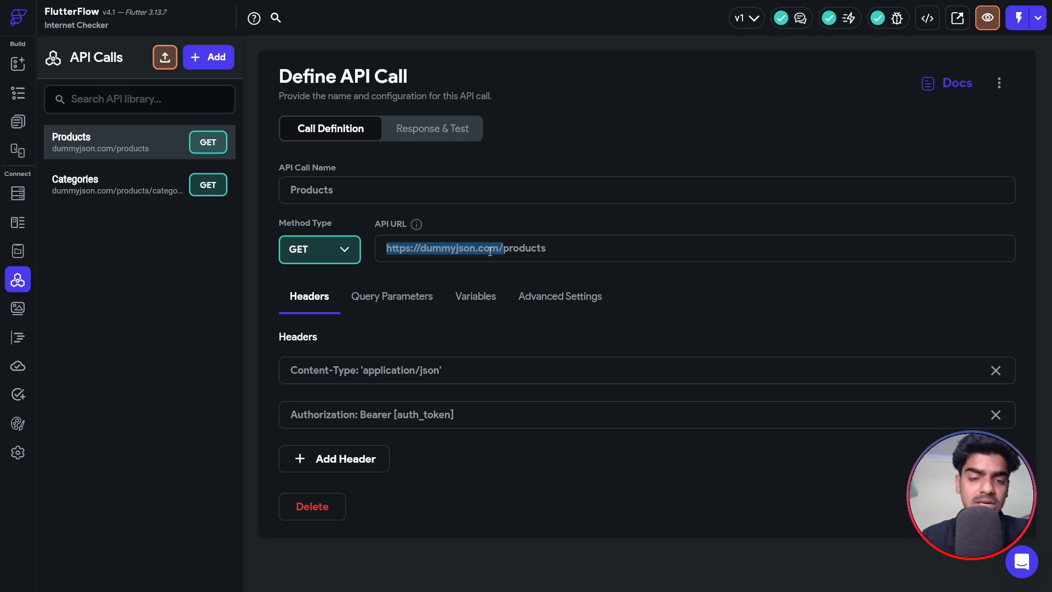
pyautogui.click(123, 189)
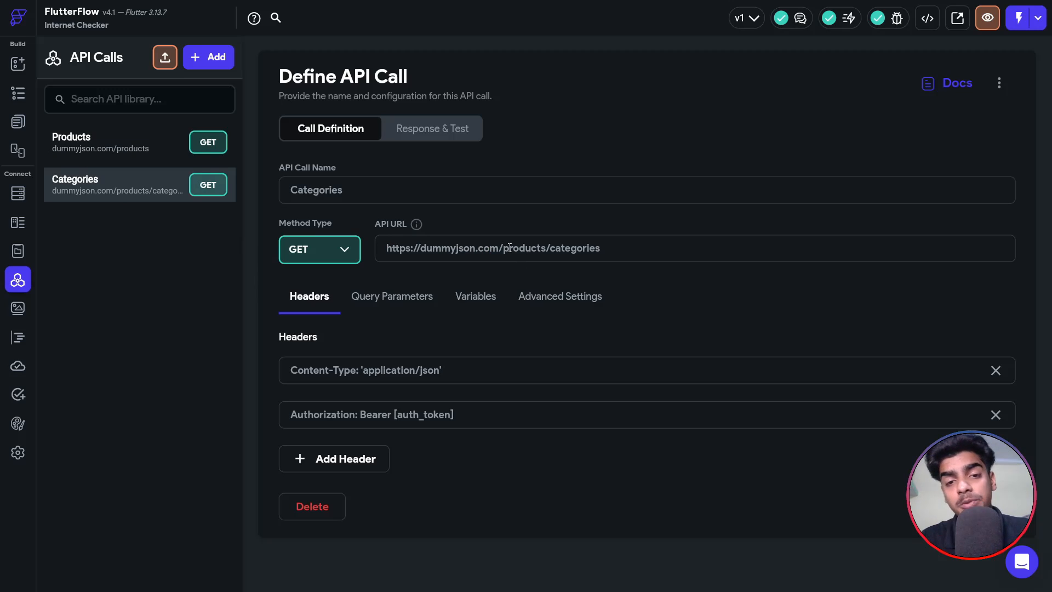
pyautogui.moveTo(503, 248); pyautogui.dragTo(365, 247)
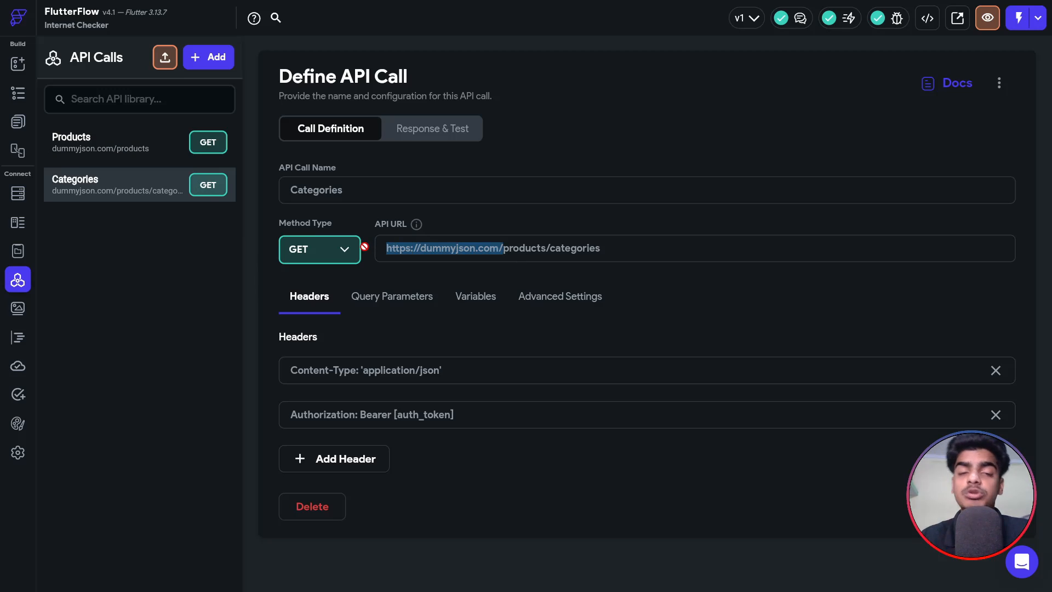
pyautogui.click(741, 281)
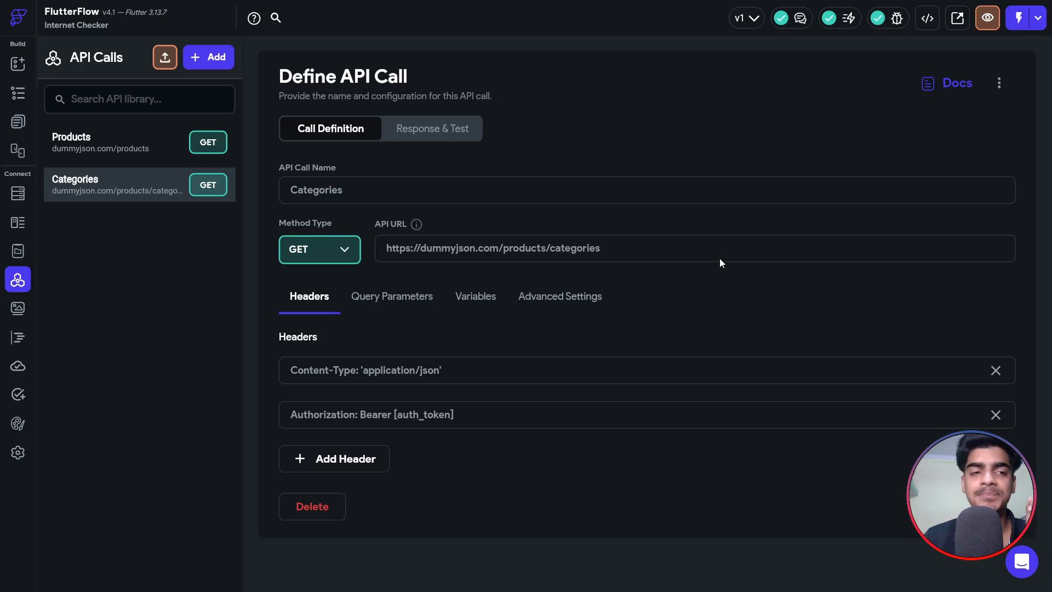
pyautogui.click(87, 151)
pyautogui.click(96, 176)
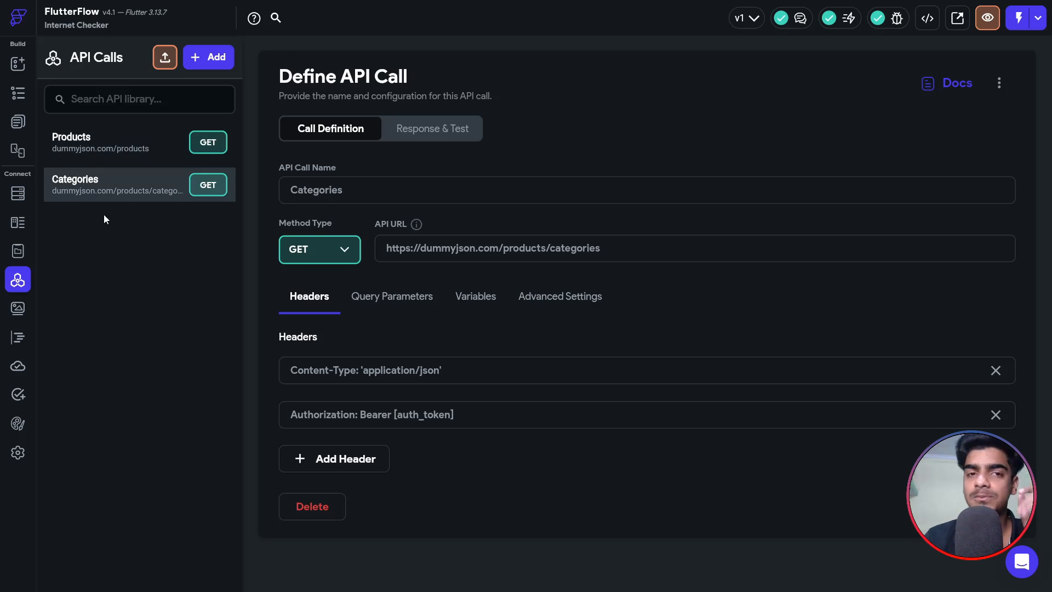
pyautogui.click(206, 61)
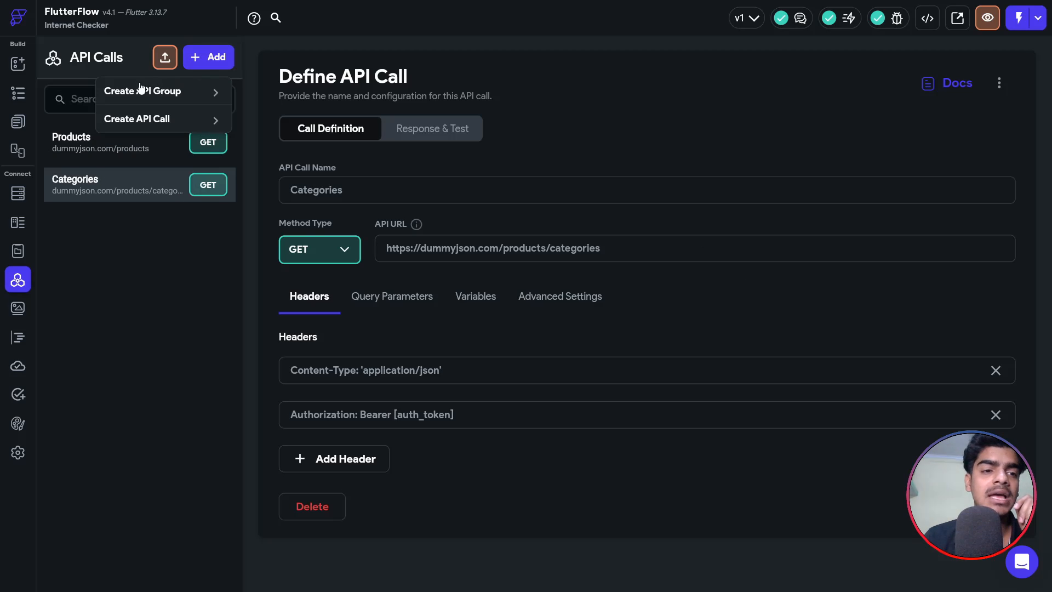
pyautogui.click(151, 93)
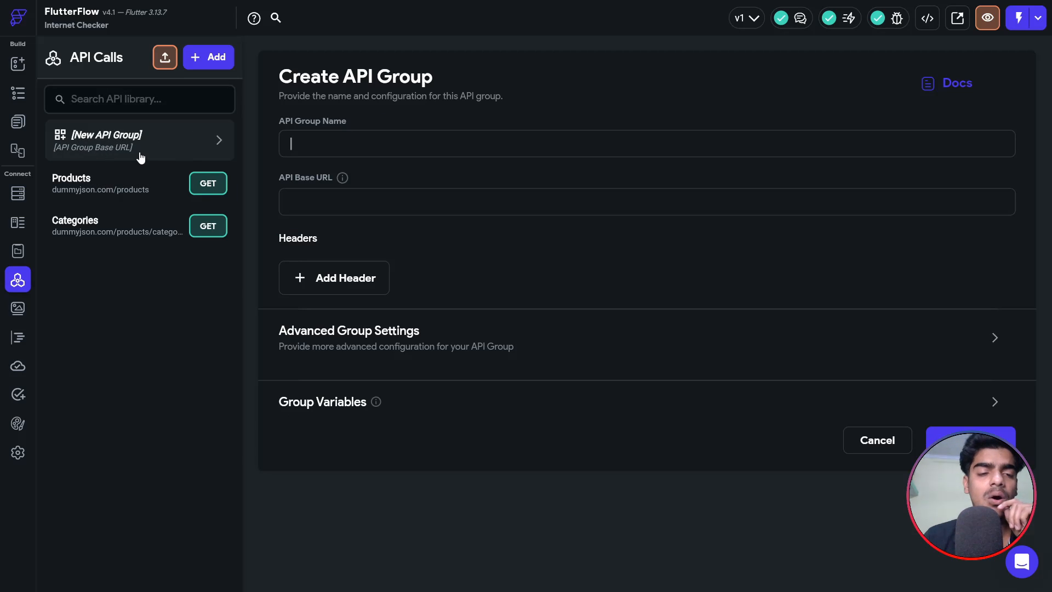
pyautogui.click(112, 187)
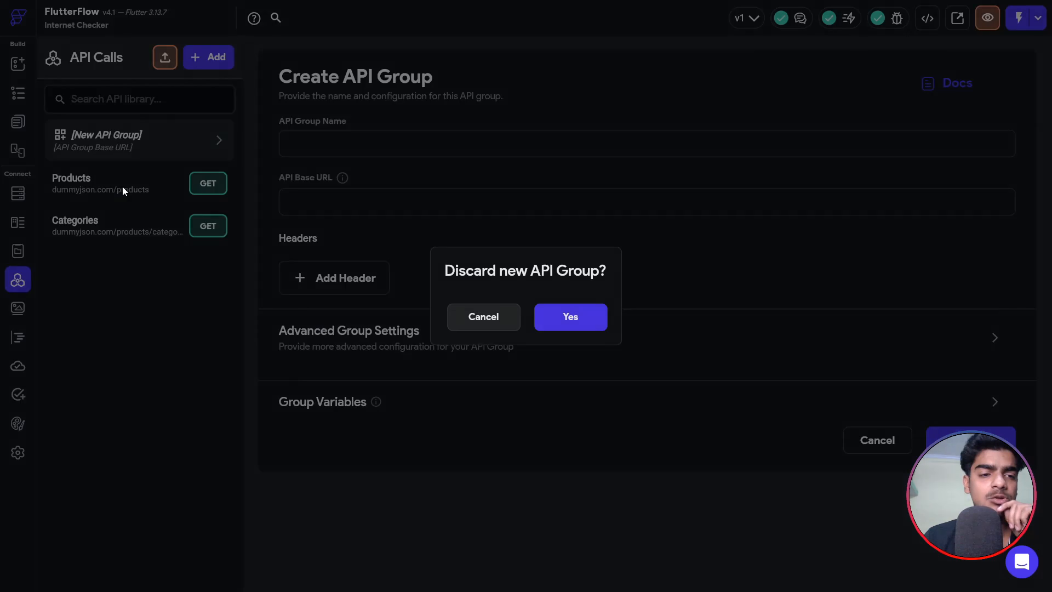
pyautogui.click(565, 318)
# Delete the Products and Categories API calls from the project.
pyautogui.click(321, 505)
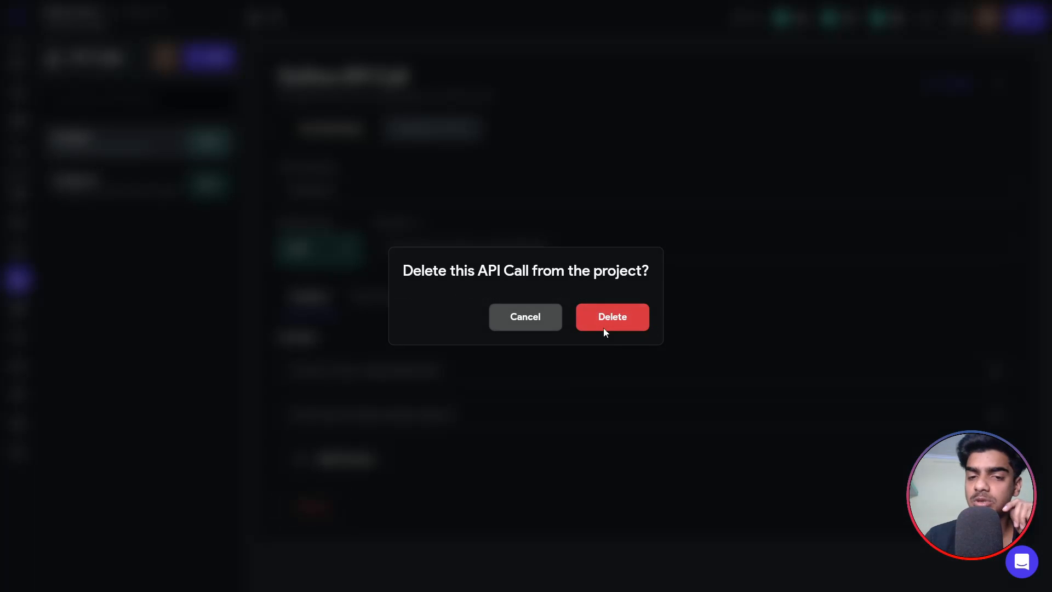
pyautogui.click(603, 327)
pyautogui.click(301, 519)
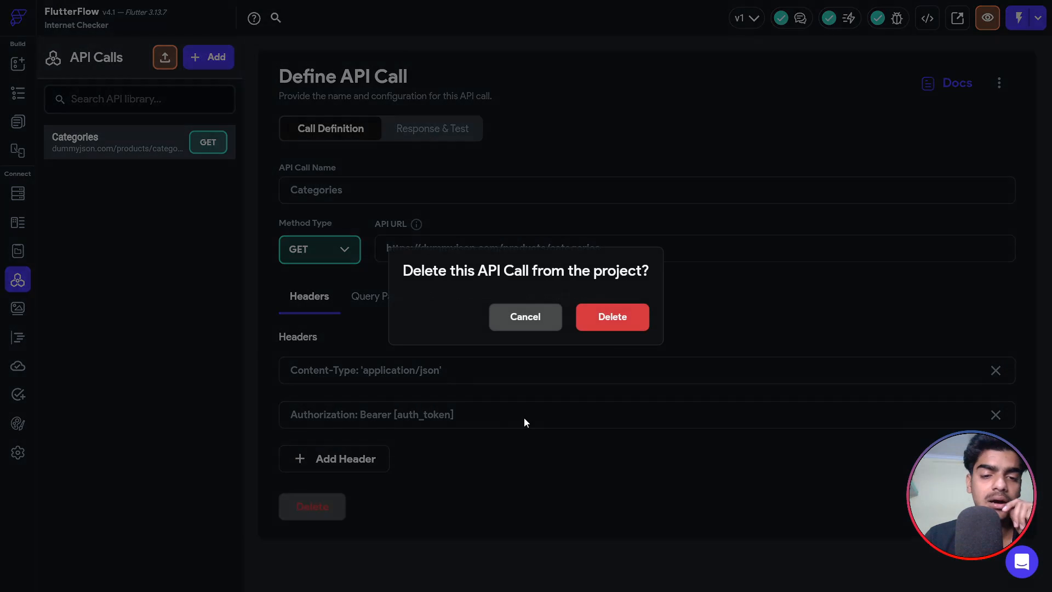
pyautogui.click(610, 328)
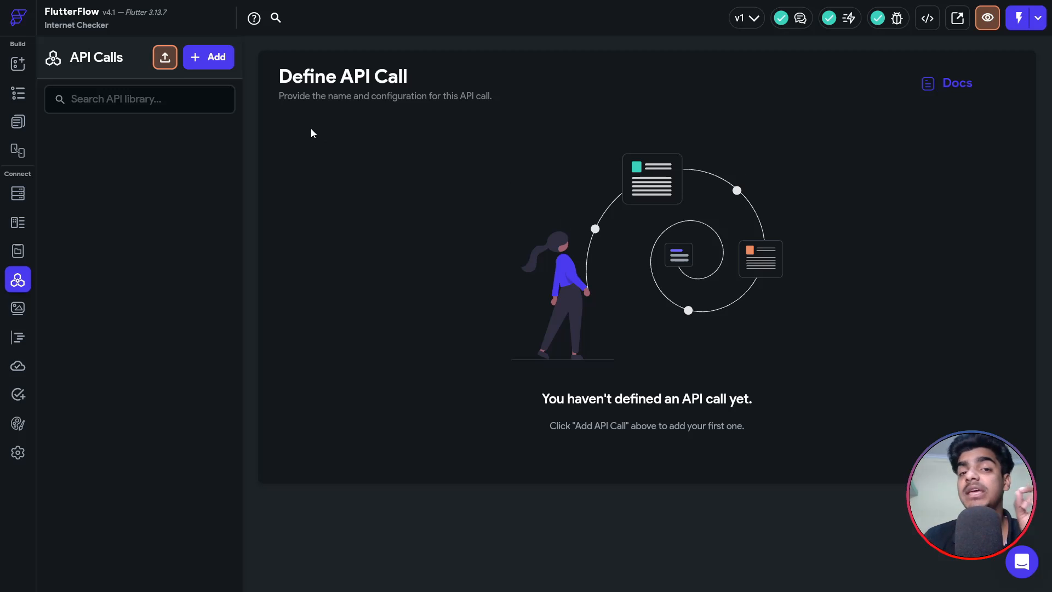
# Start a new API group and name it Flutterflow API.
pyautogui.click(209, 57)
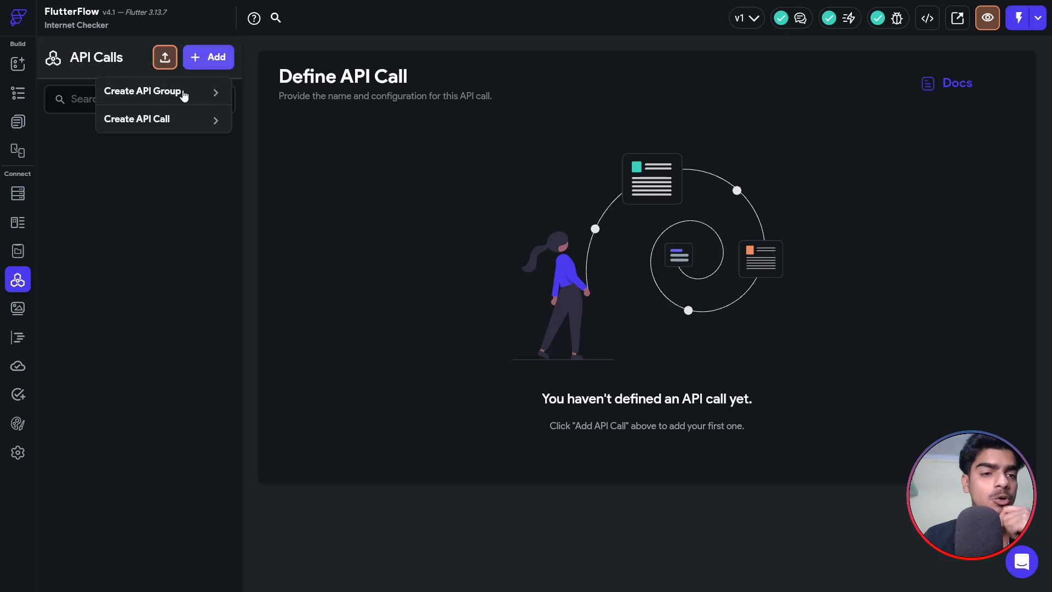
pyautogui.click(181, 92)
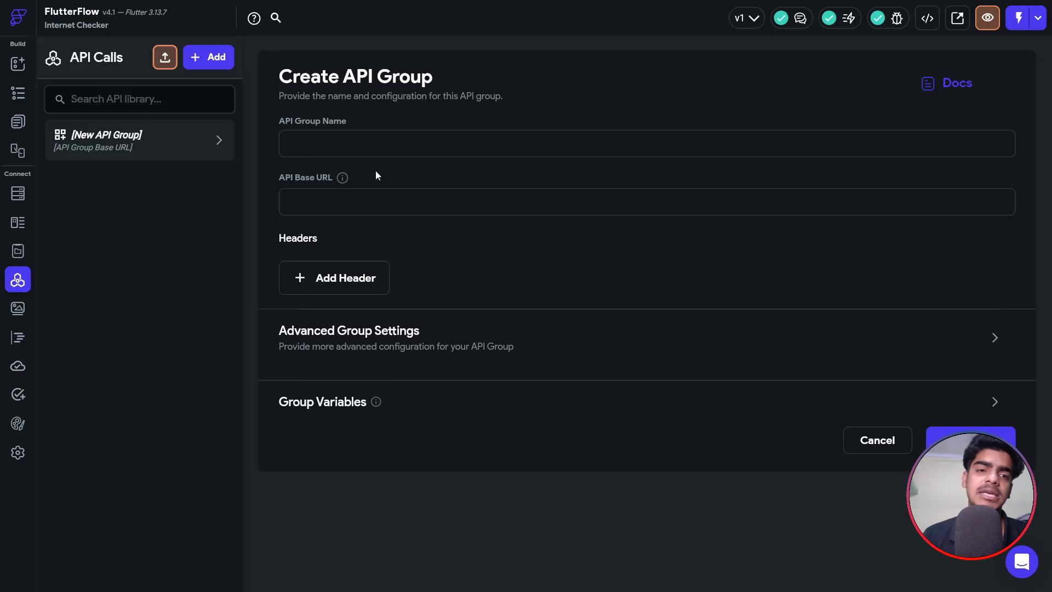
pyautogui.write('Flutterflow A')
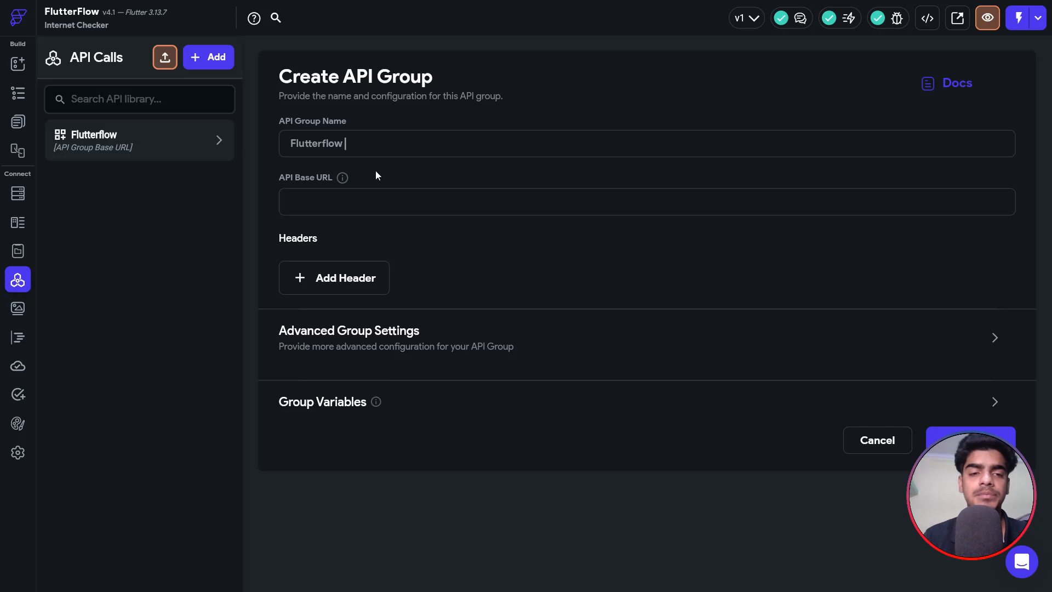
pyautogui.write('PI')
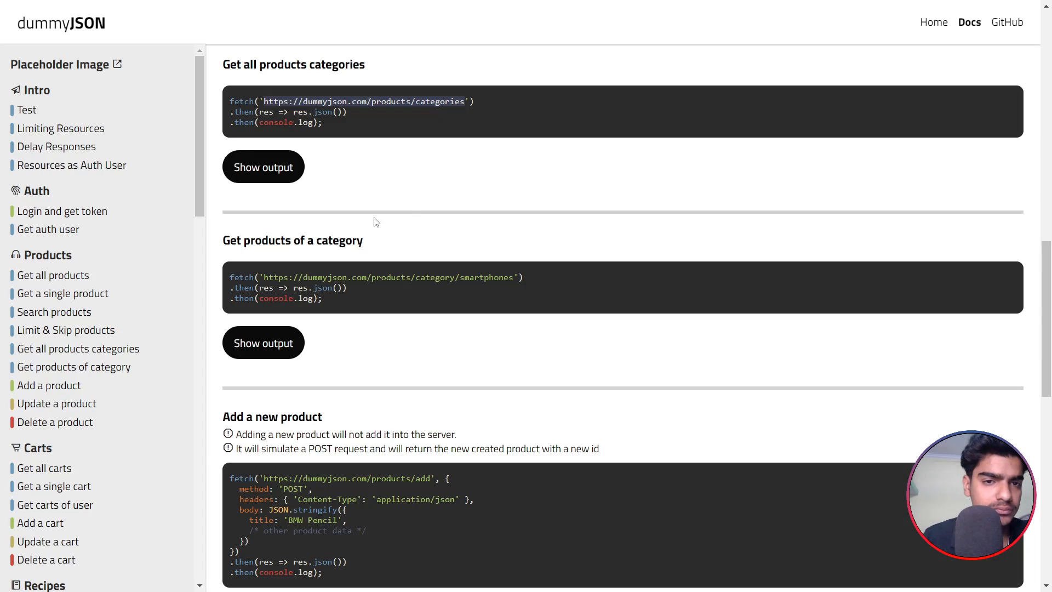
pyautogui.moveTo(373, 102); pyautogui.dragTo(262, 102)
pyautogui.hotkey('ctrl', 'c')
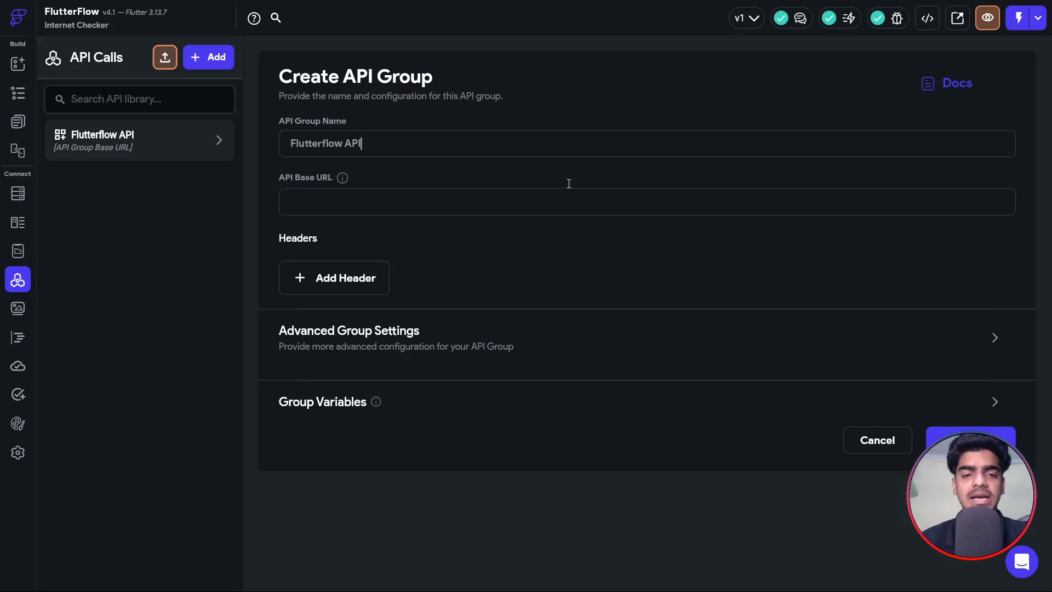
pyautogui.click(446, 195)
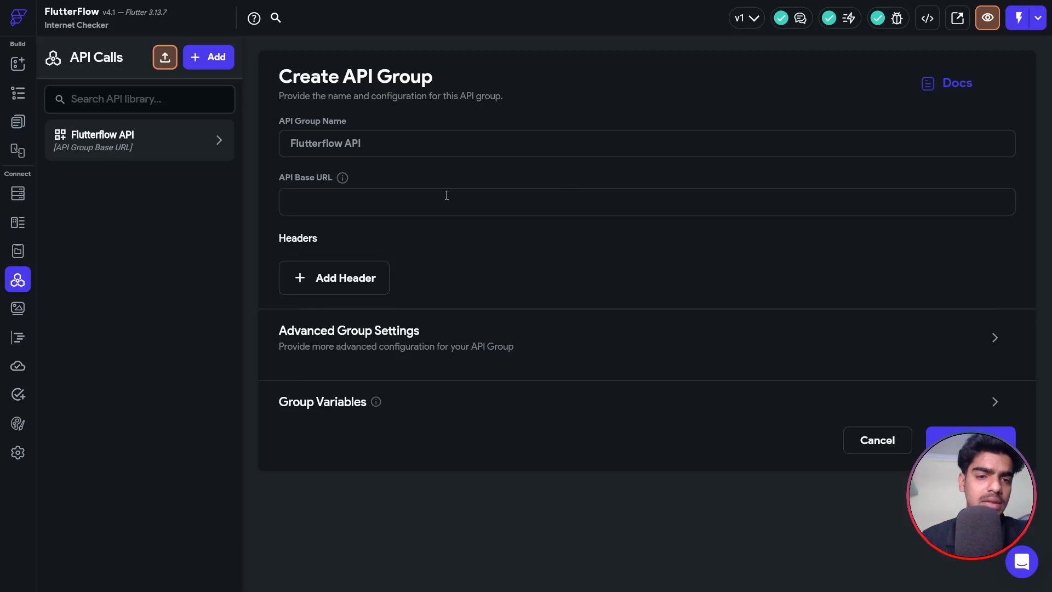
pyautogui.hotkey('ctrl', 'v')
pyautogui.click(959, 438)
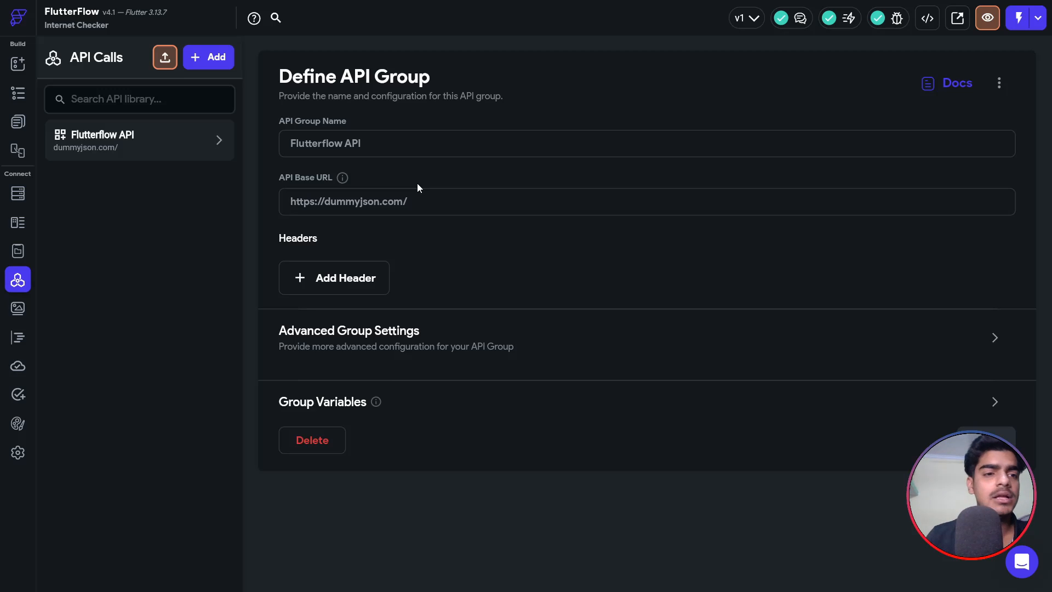
# Start a new API call named Products inside the Flutterflow API group and clear its default endpoint slash.
pyautogui.click(229, 146)
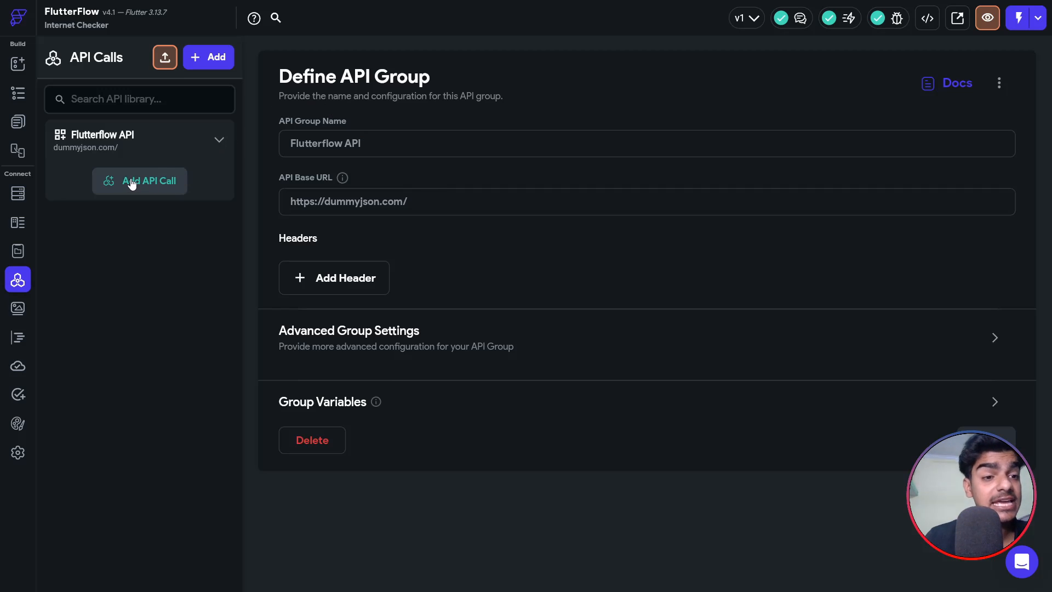
pyautogui.click(209, 57)
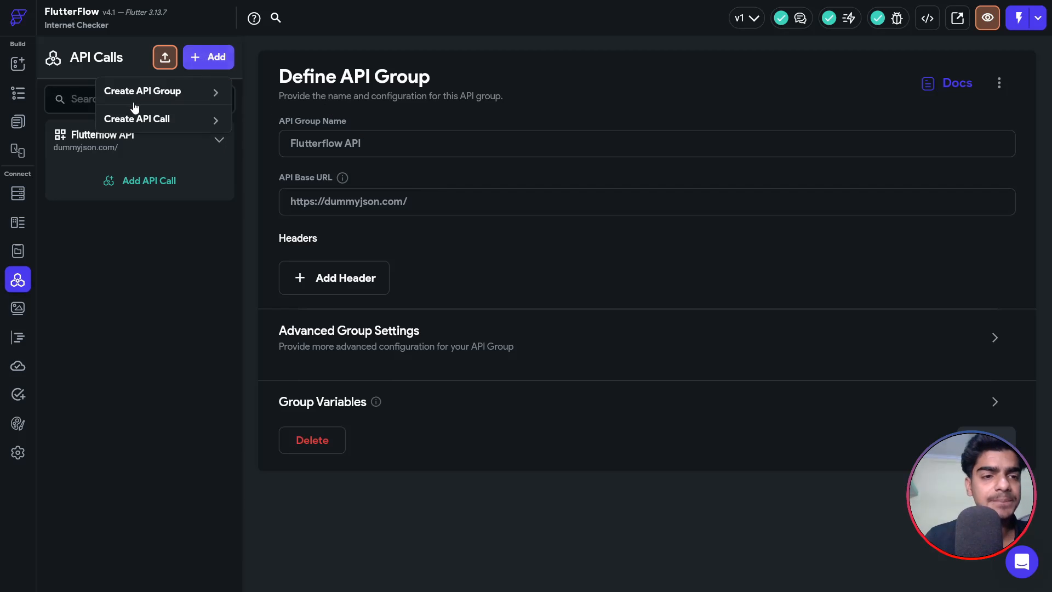
pyautogui.click(152, 255)
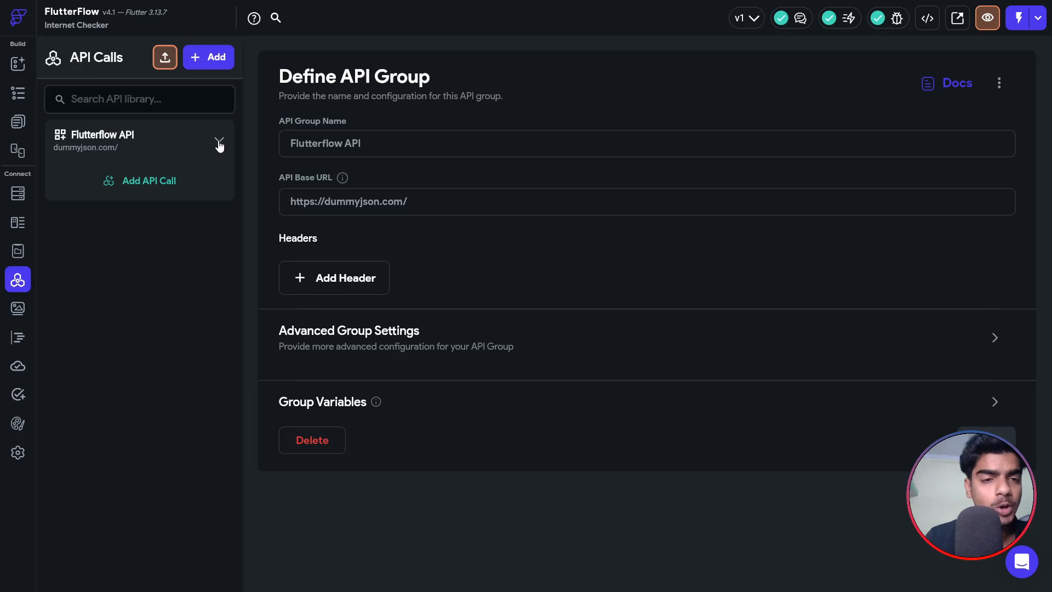
pyautogui.click(127, 188)
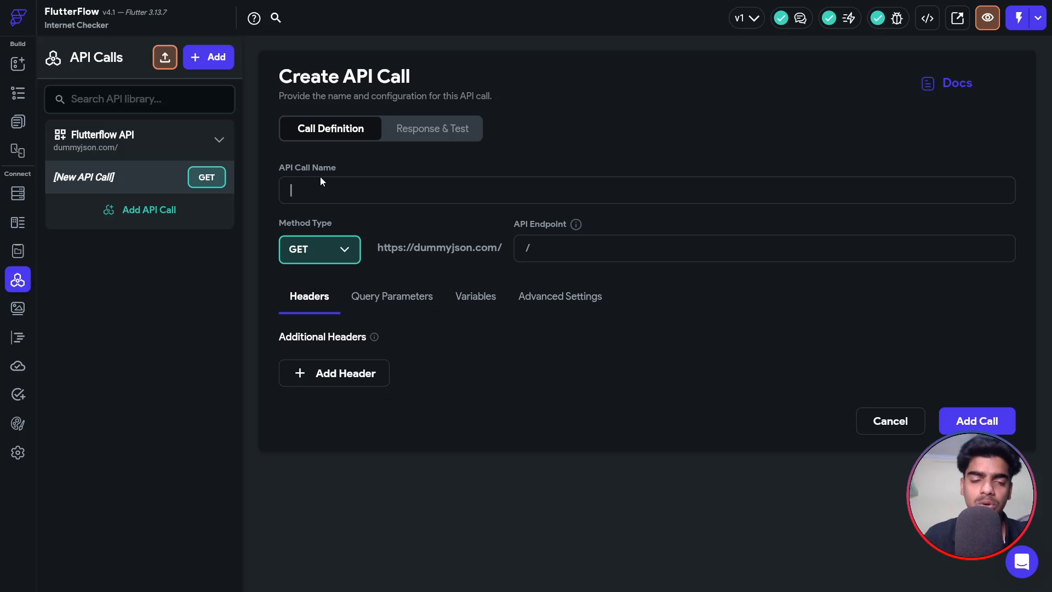
pyautogui.write('Products')
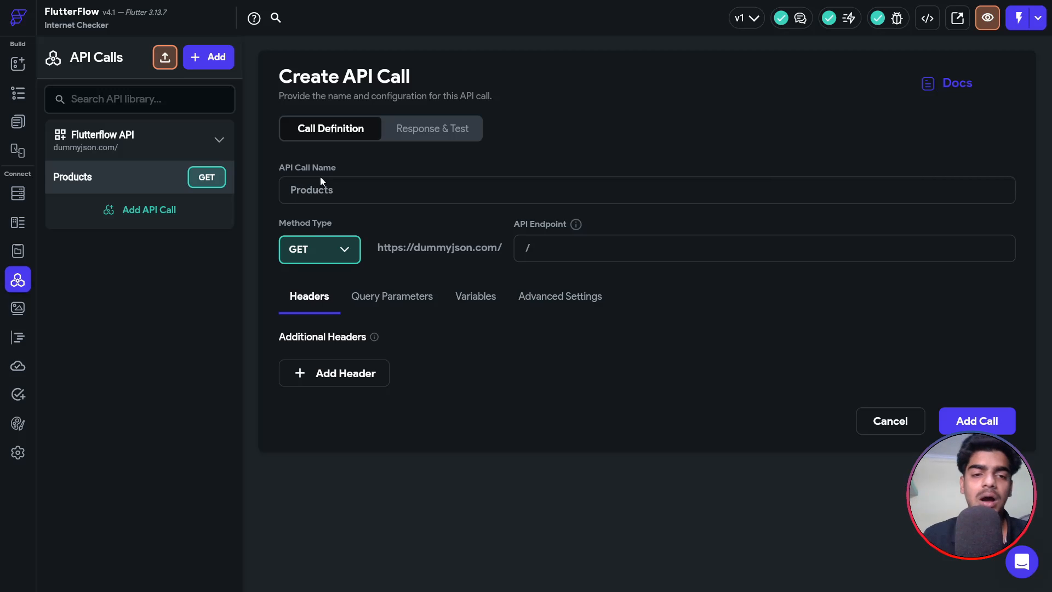
pyautogui.click(599, 247)
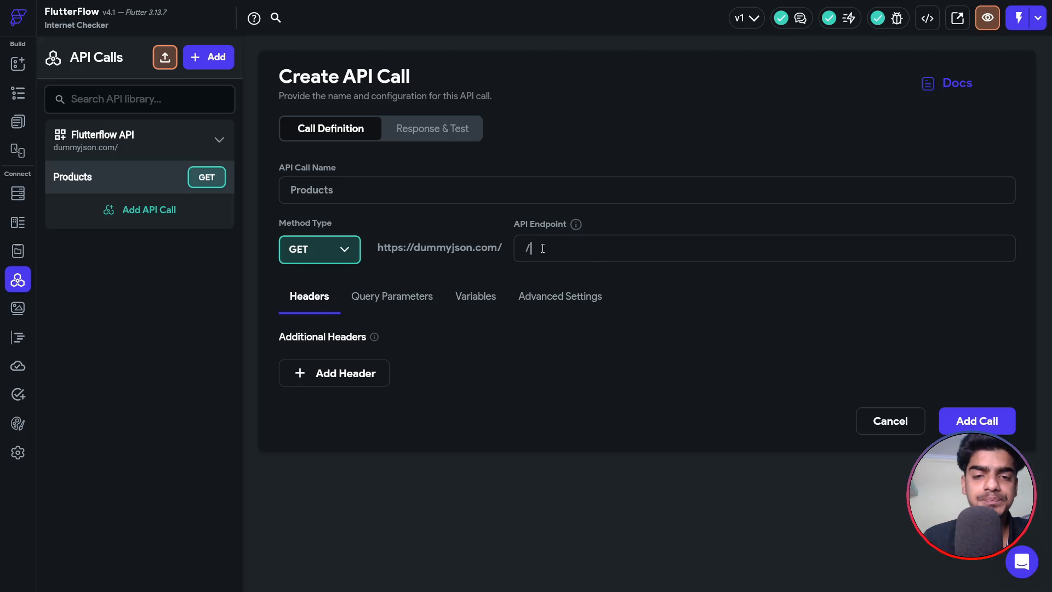
pyautogui.press('BackSpace')
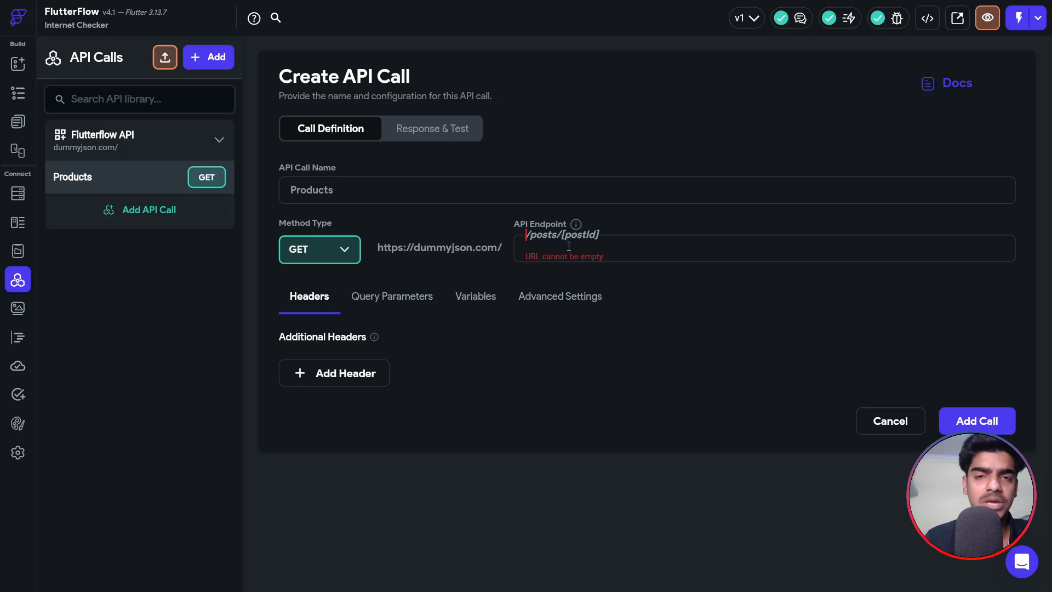
# Copy the products path from the Get all products example in the dummyJSON docs, set it as the Products endpoint, and add the call.
pyautogui.hotkey('ctrl', 'Tab')
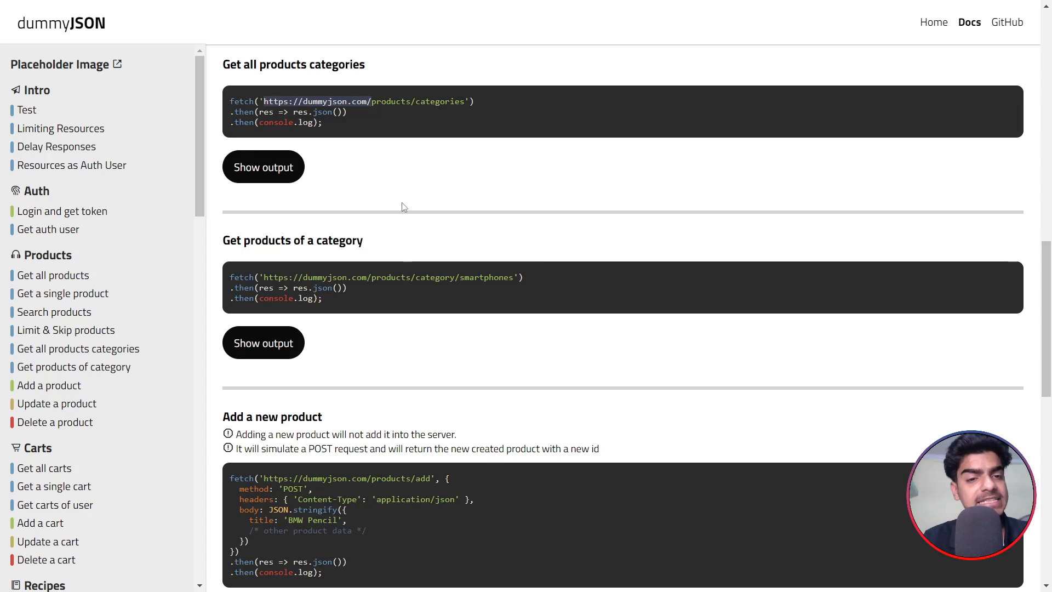
pyautogui.click(378, 103)
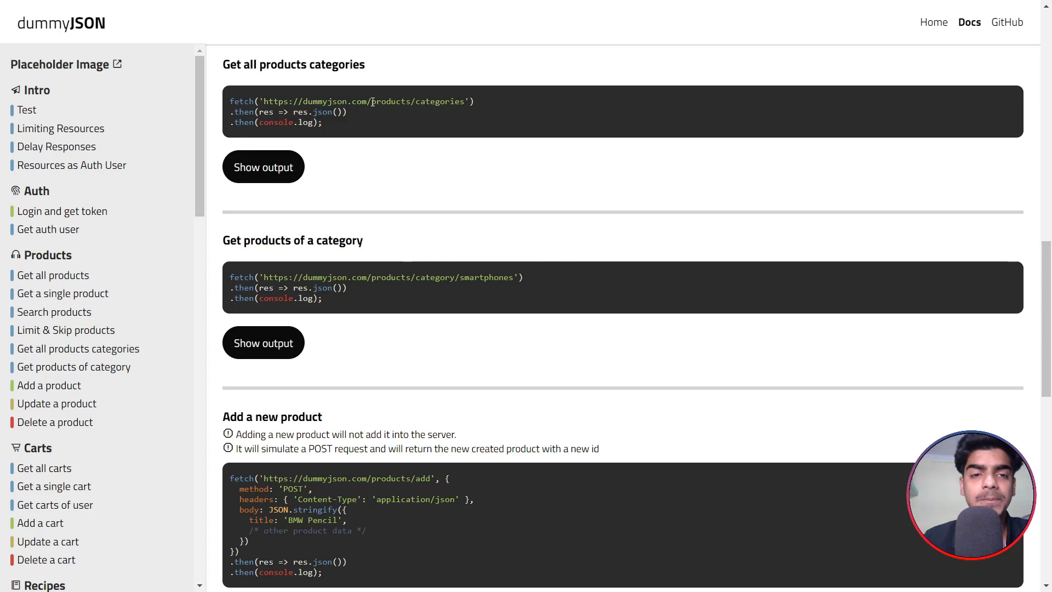
pyautogui.moveTo(372, 102); pyautogui.dragTo(459, 106)
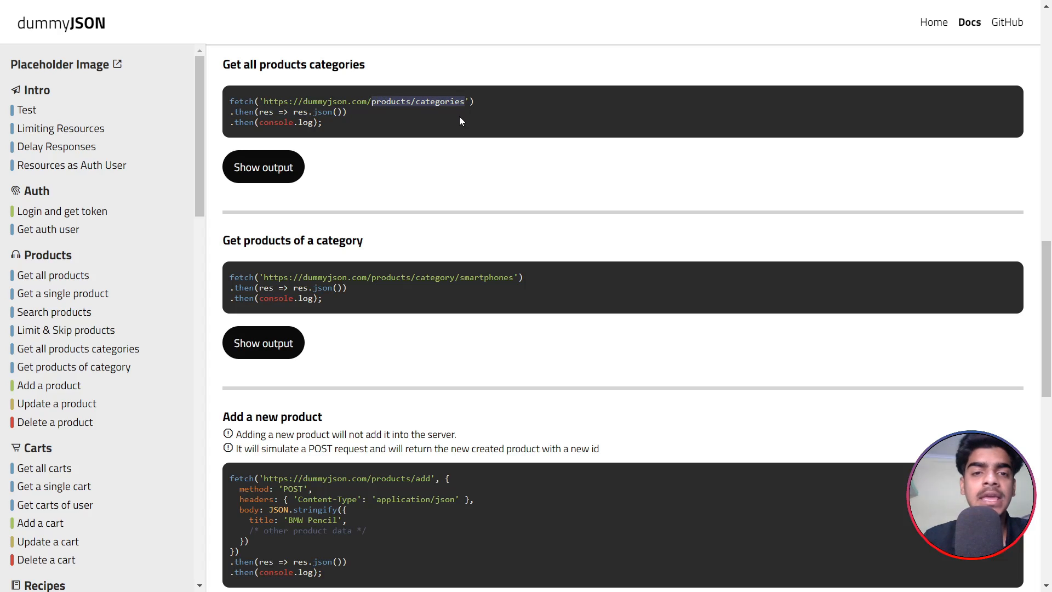
pyautogui.click(458, 118)
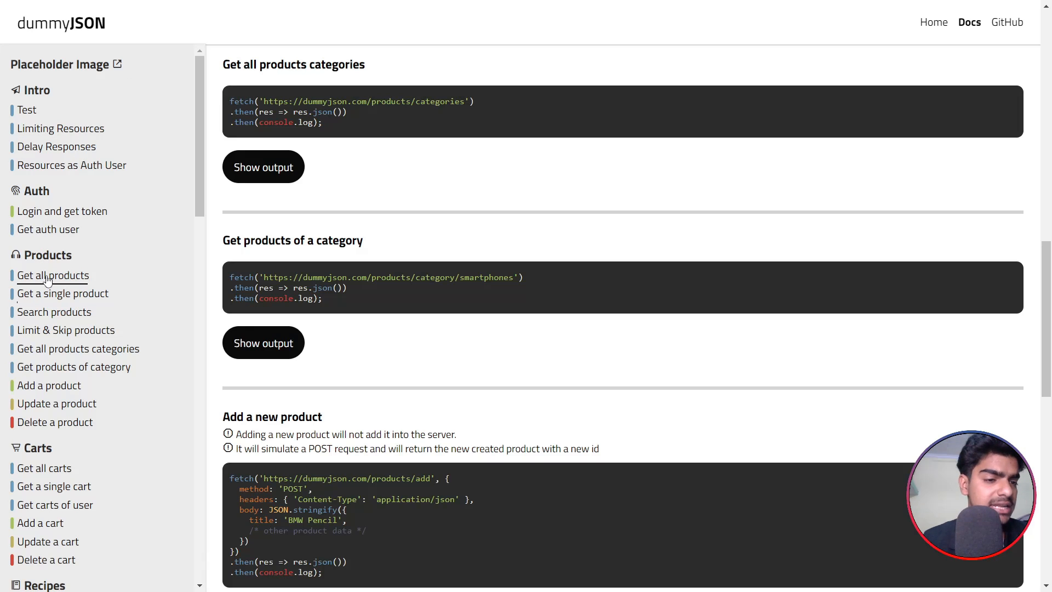
pyautogui.click(55, 277)
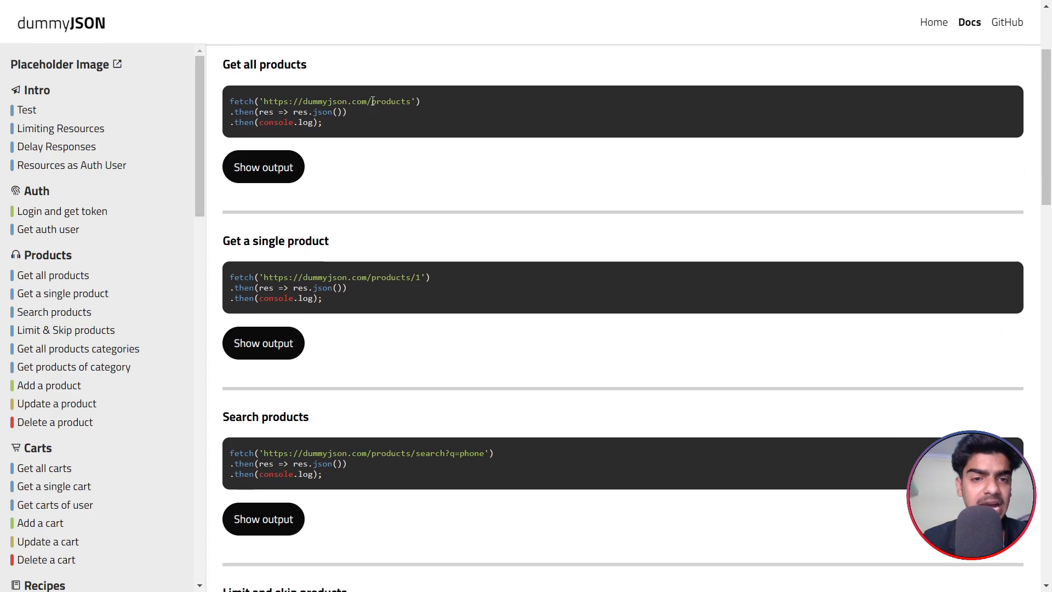
pyautogui.moveTo(371, 103); pyautogui.dragTo(286, 104)
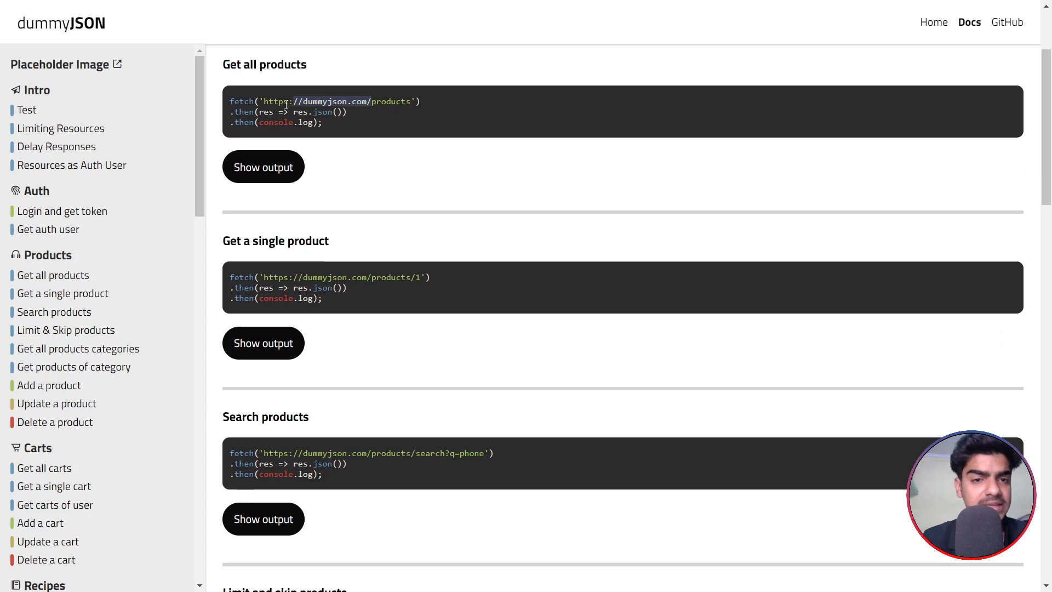
pyautogui.click(393, 125)
pyautogui.doubleClick(392, 104)
pyautogui.hotkey('ctrl', 'c')
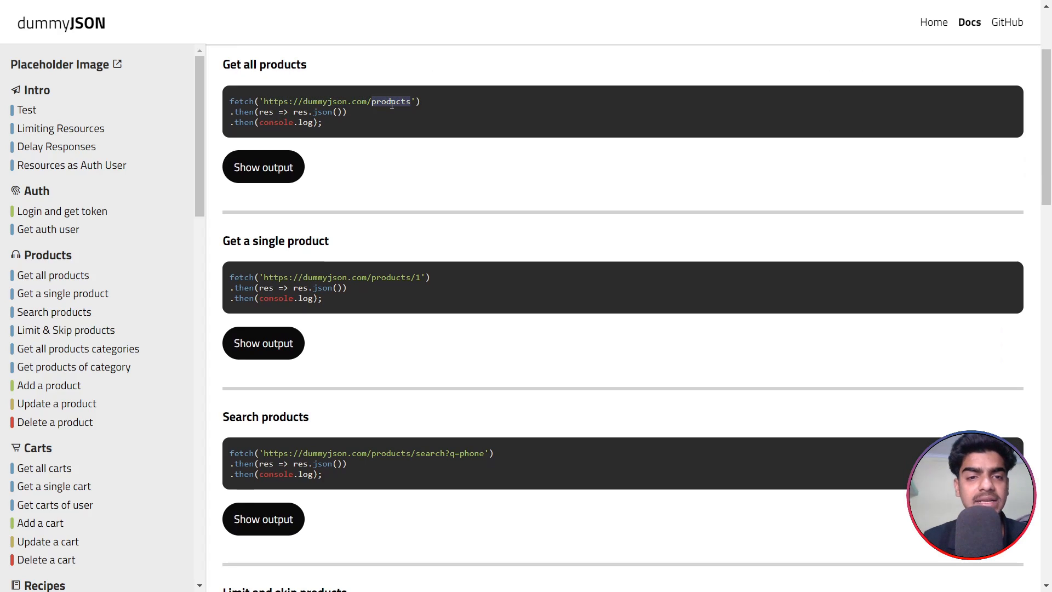
pyautogui.hotkey('alt', 'Tab')
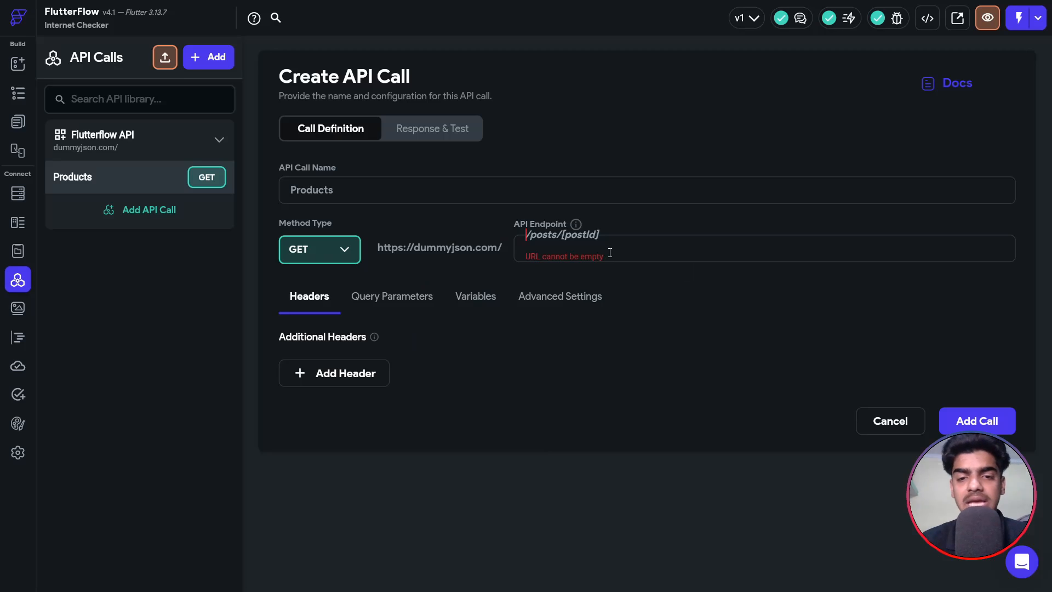
pyautogui.hotkey('ctrl', 'v')
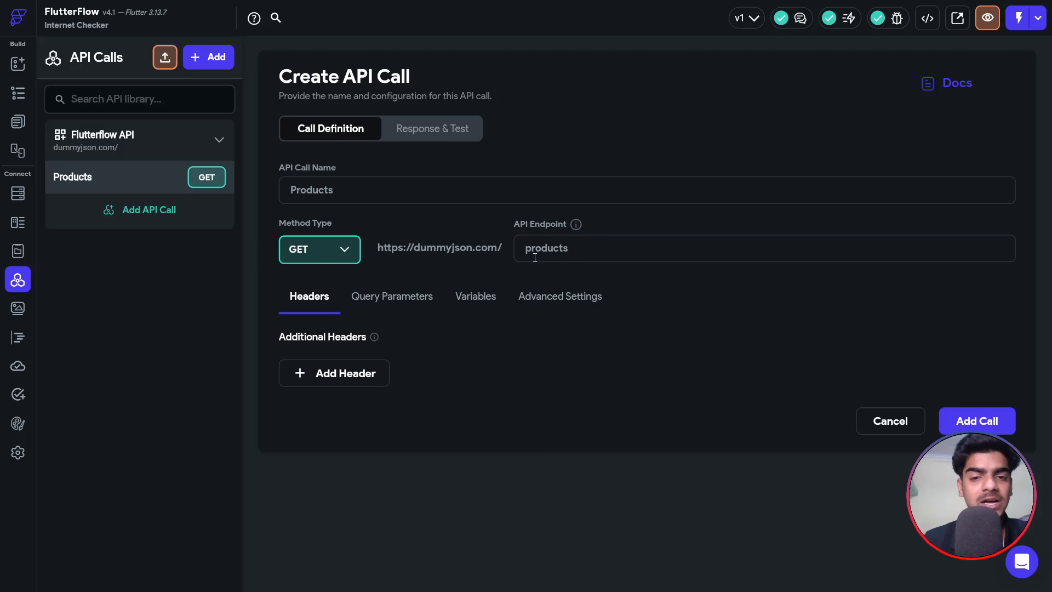
pyautogui.click(994, 420)
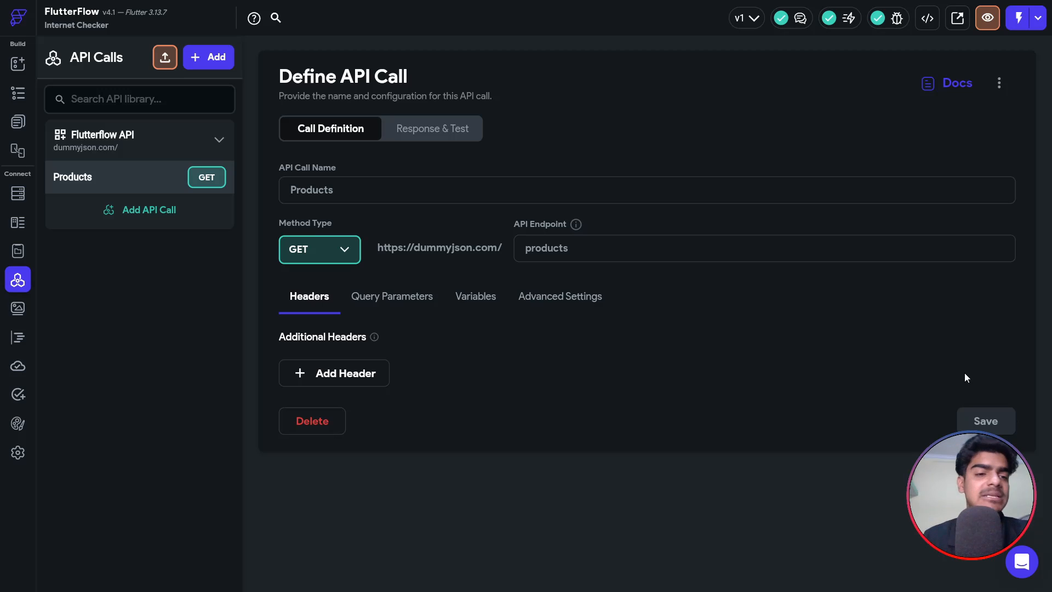
# Start a second API call in the Flutterflow API group and name it Categories.
pyautogui.click(152, 214)
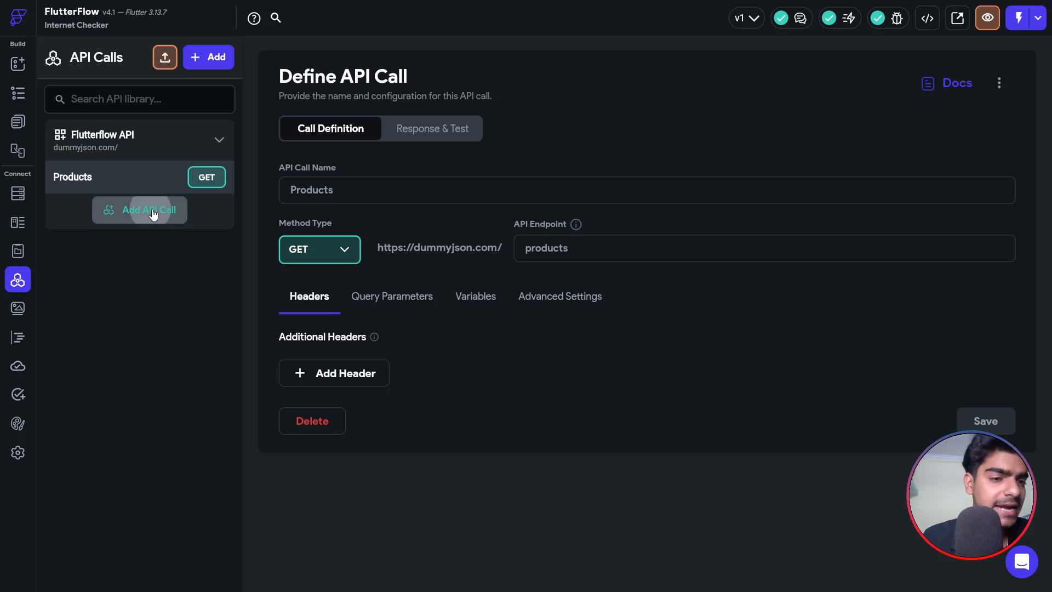
pyautogui.click(398, 199)
pyautogui.write('Cate')
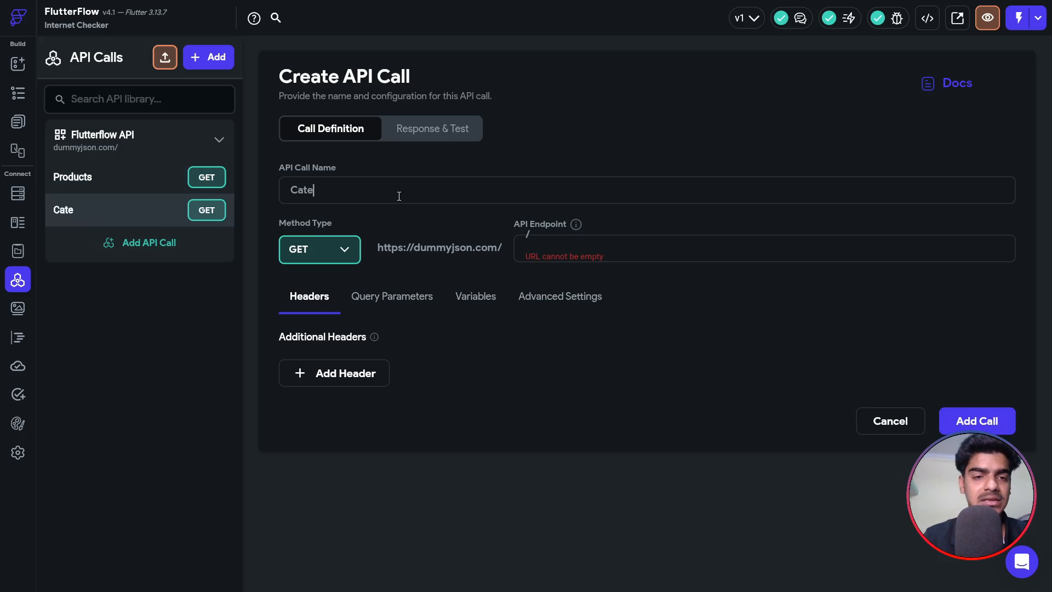
pyautogui.write('gories')
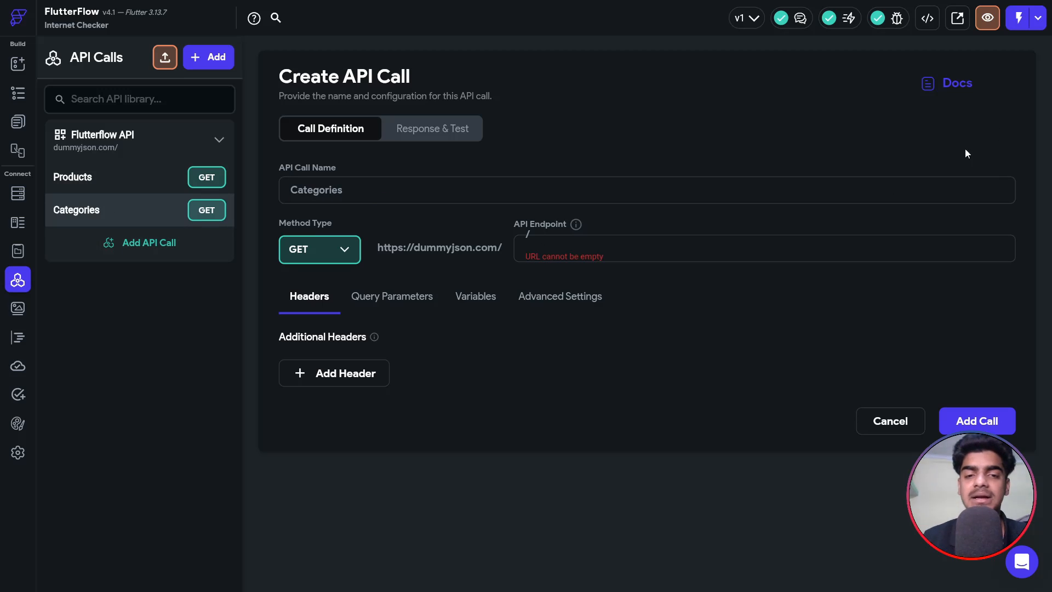
# Set the Categories endpoint to products/categories, copied from the Get all products categories example in the dummyJSON docs, add the call, and review both calls.
pyautogui.moveTo(575, 251); pyautogui.dragTo(474, 246)
pyautogui.hotkey('ctrl', 'Tab')
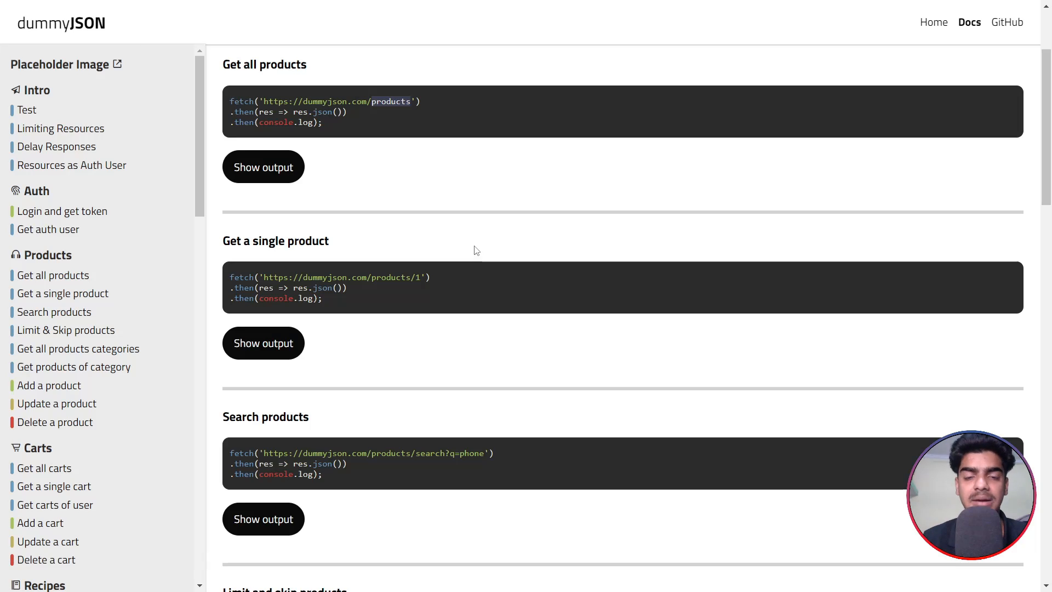
pyautogui.hotkey('ctrl', 'Tab')
pyautogui.hotkey('ctrl', 'Tab')
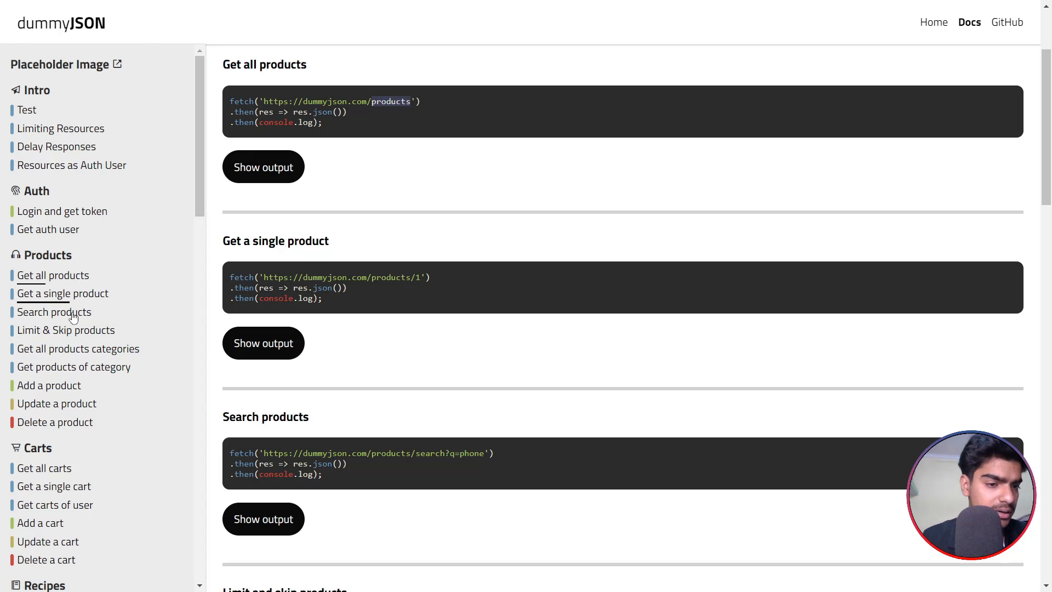
pyautogui.click(82, 341)
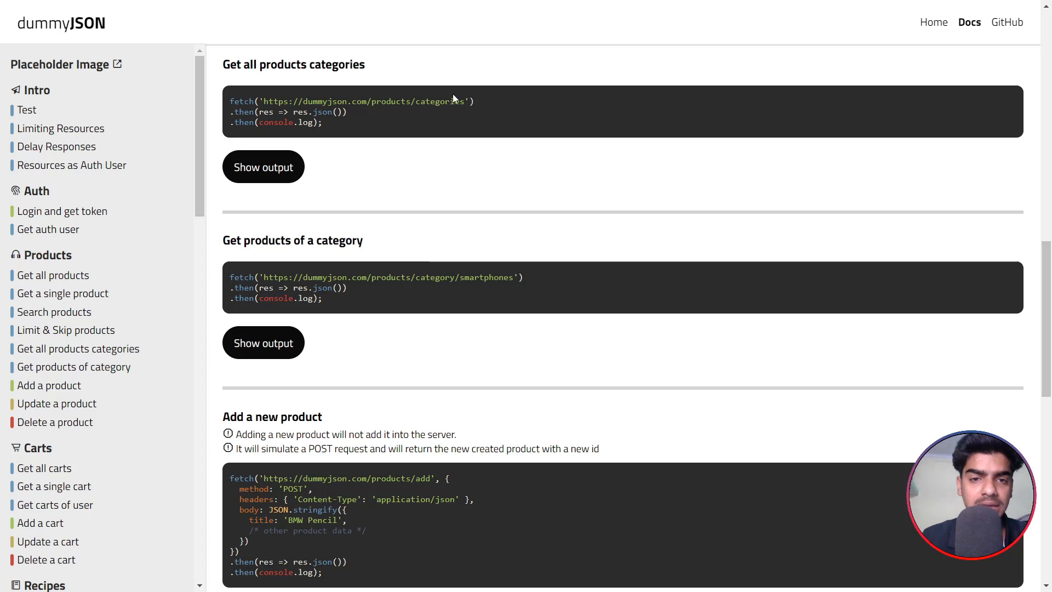
pyautogui.moveTo(465, 102); pyautogui.dragTo(372, 101)
pyautogui.hotkey('ctrl', 'c')
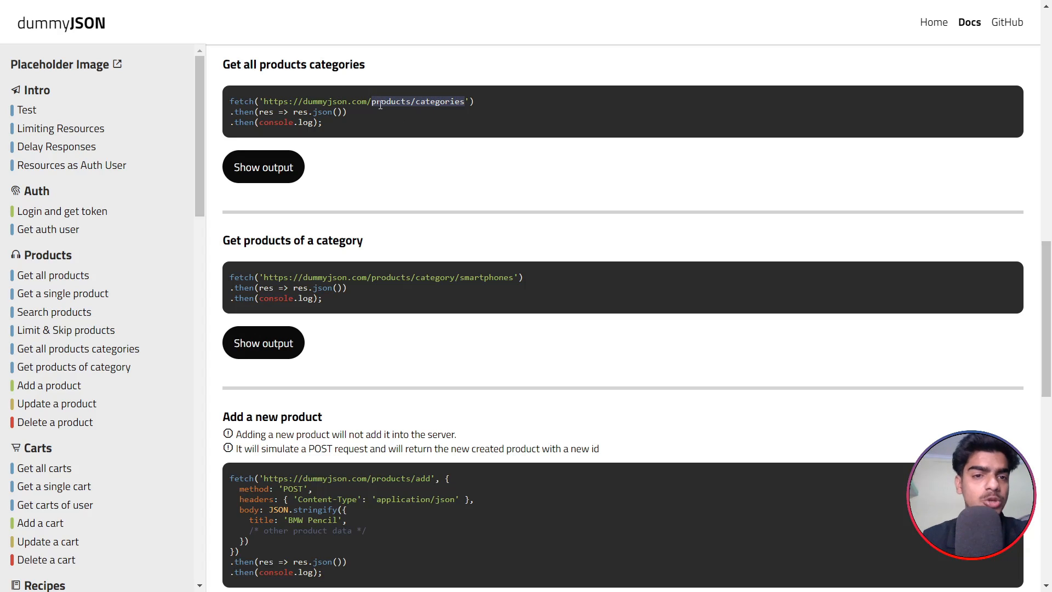
pyautogui.hotkey('ctrl', 'Tab')
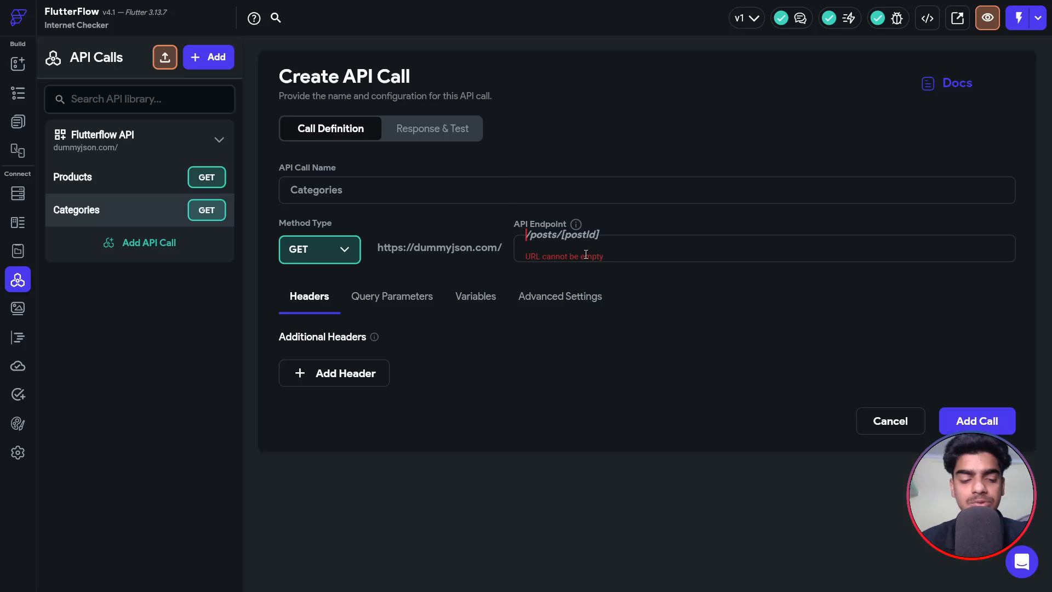
pyautogui.hotkey('ctrl', 'v')
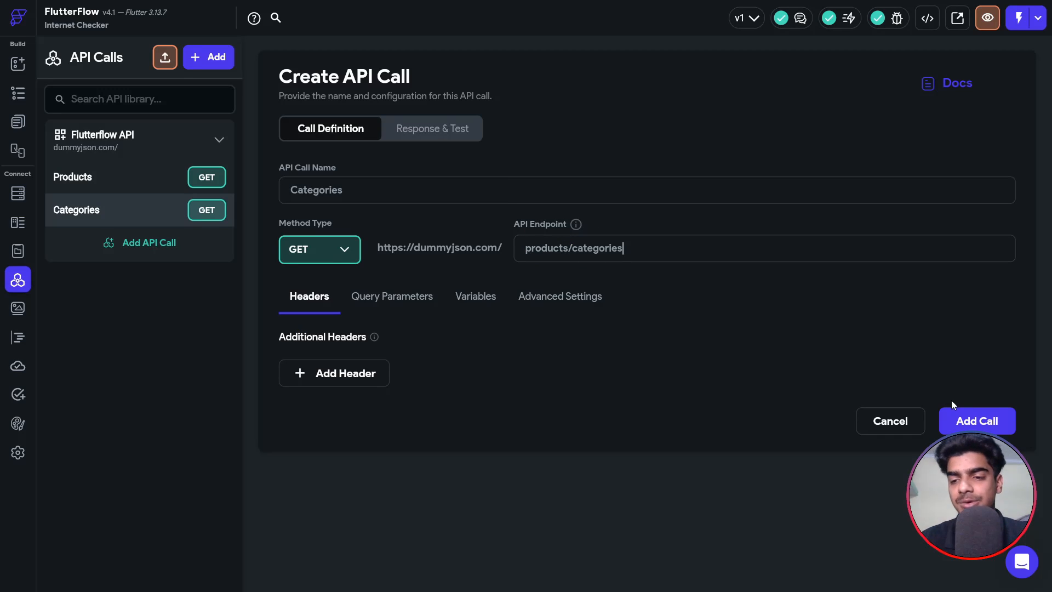
pyautogui.click(958, 421)
pyautogui.click(118, 182)
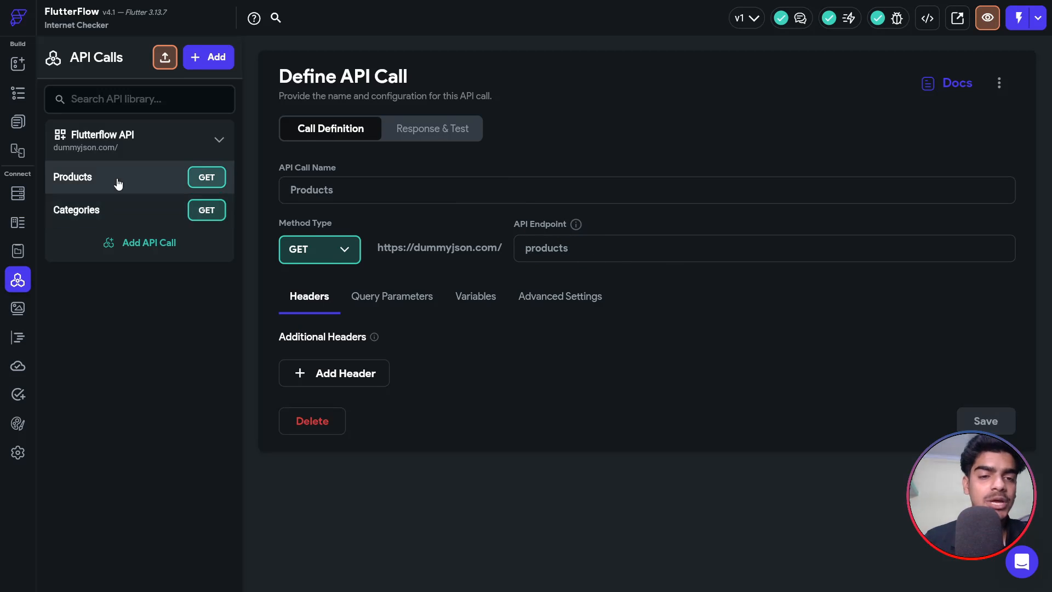
pyautogui.click(111, 209)
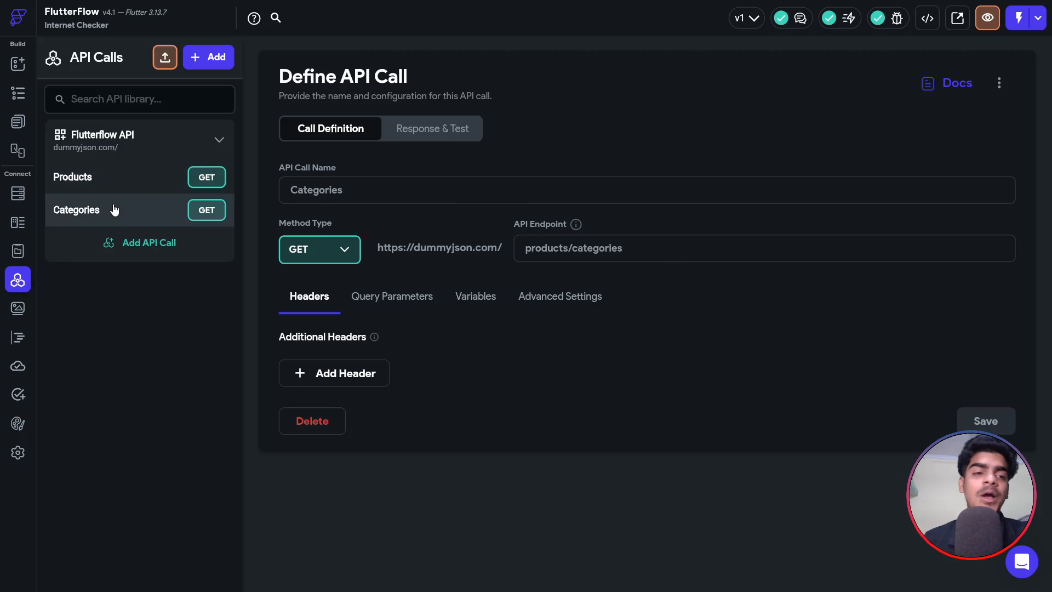
# Add the header Content-Type: 'application/json' to the Flutterflow API group and save the group.
pyautogui.click(108, 148)
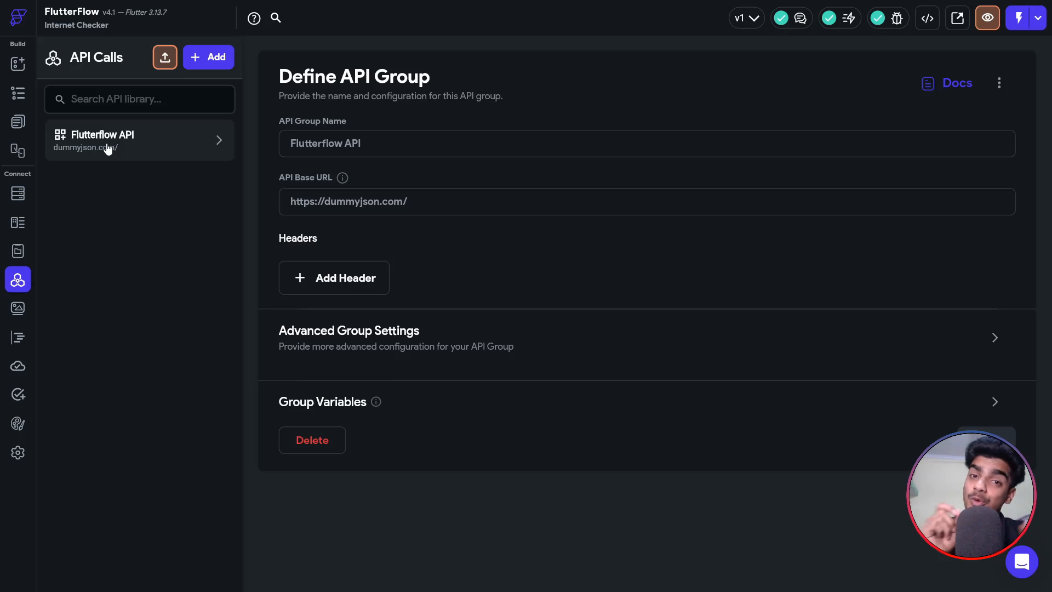
pyautogui.click(108, 149)
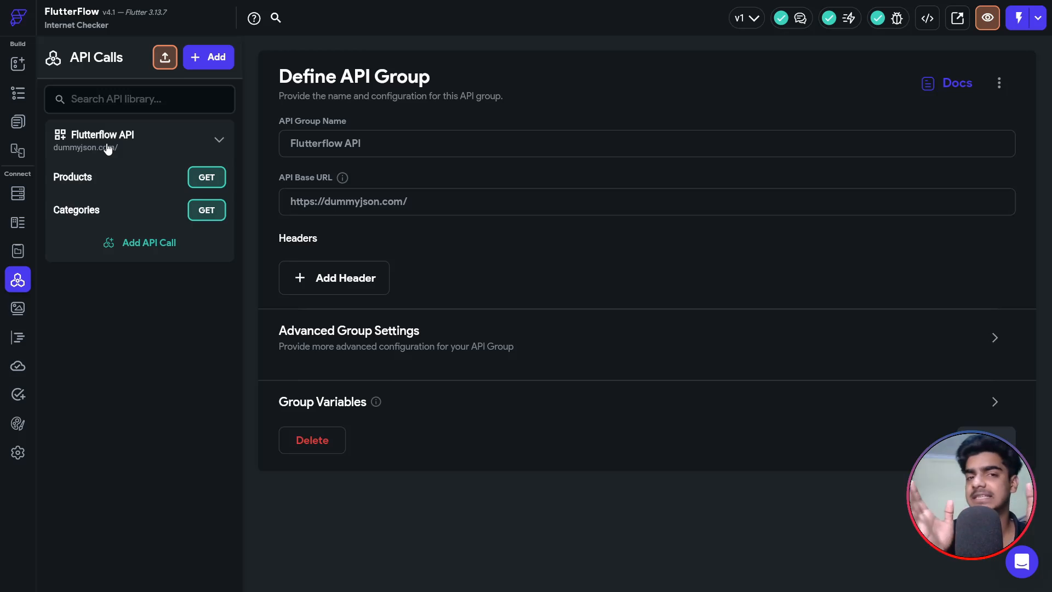
pyautogui.click(108, 149)
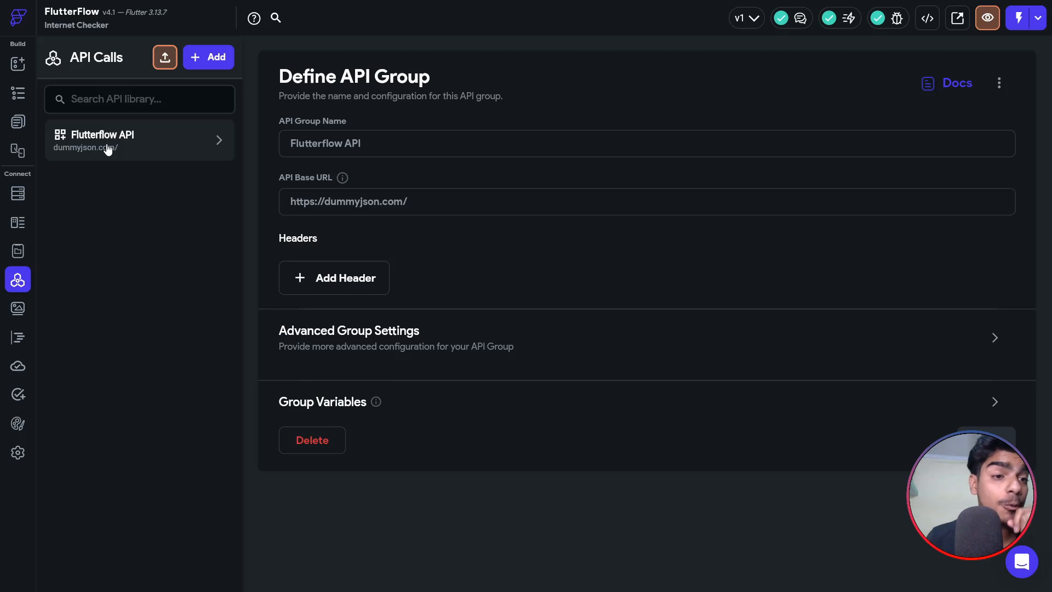
pyautogui.click(332, 285)
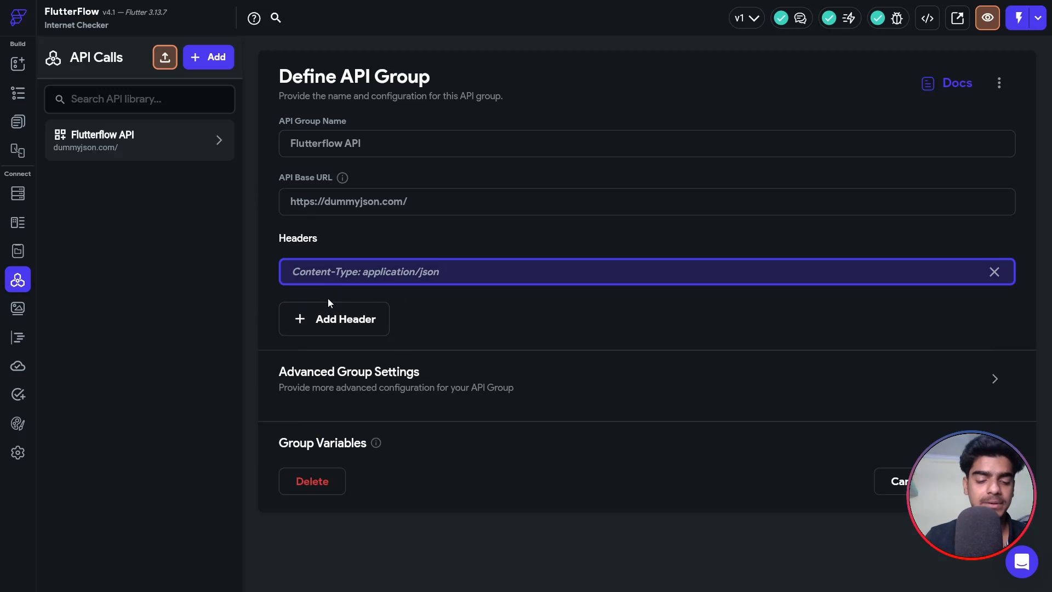
pyautogui.write('Content-')
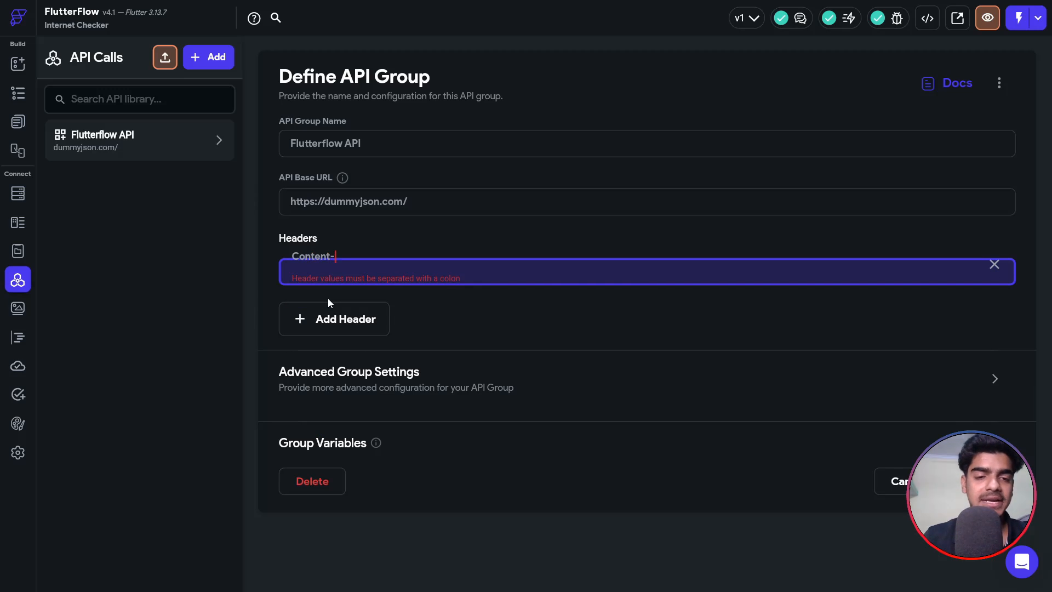
pyautogui.write('Type: ')
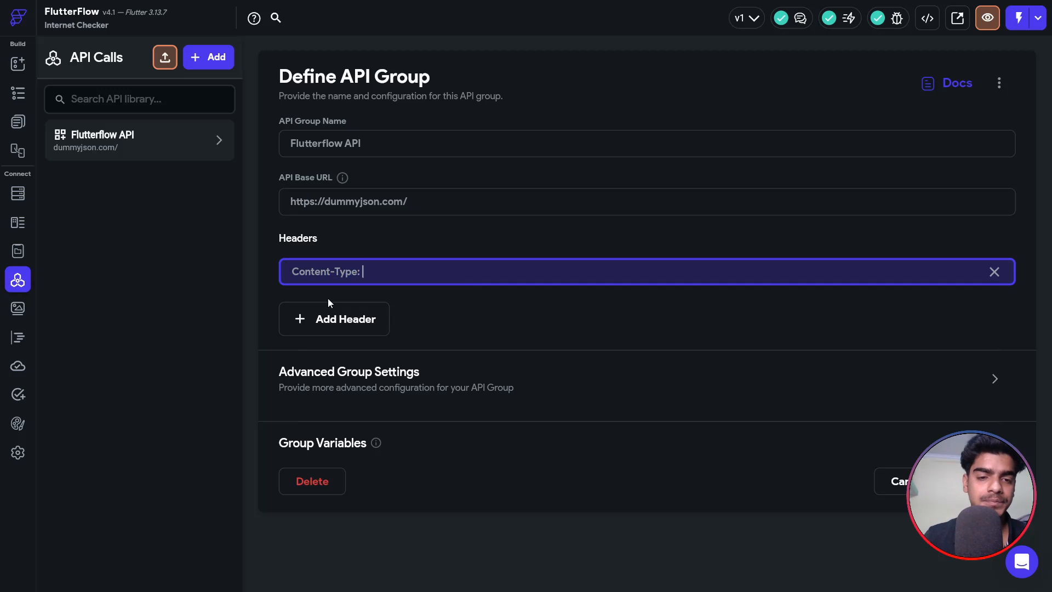
pyautogui.write("'applicat")
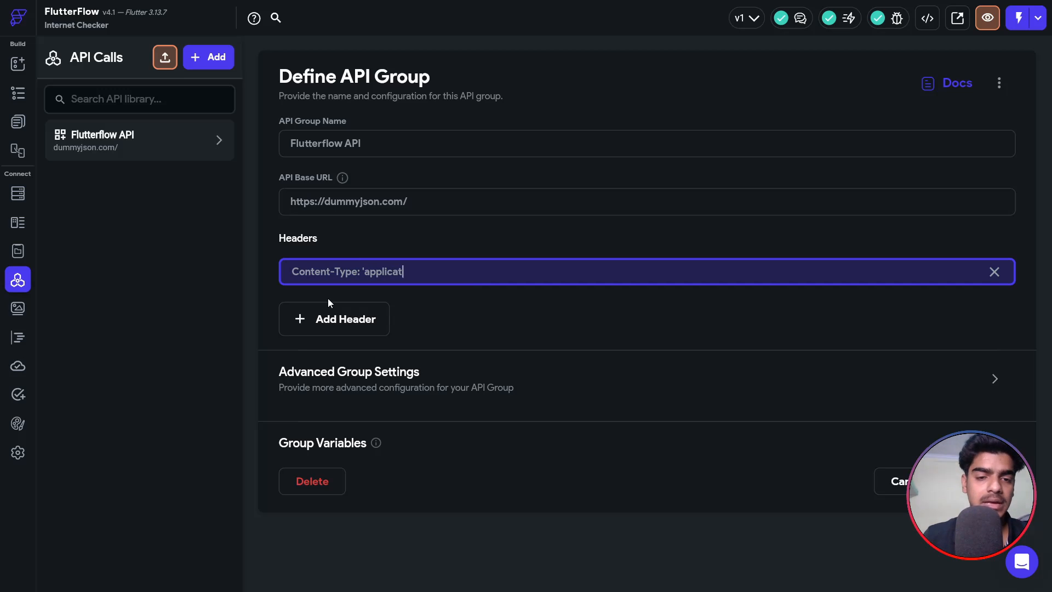
pyautogui.write("ion/json'")
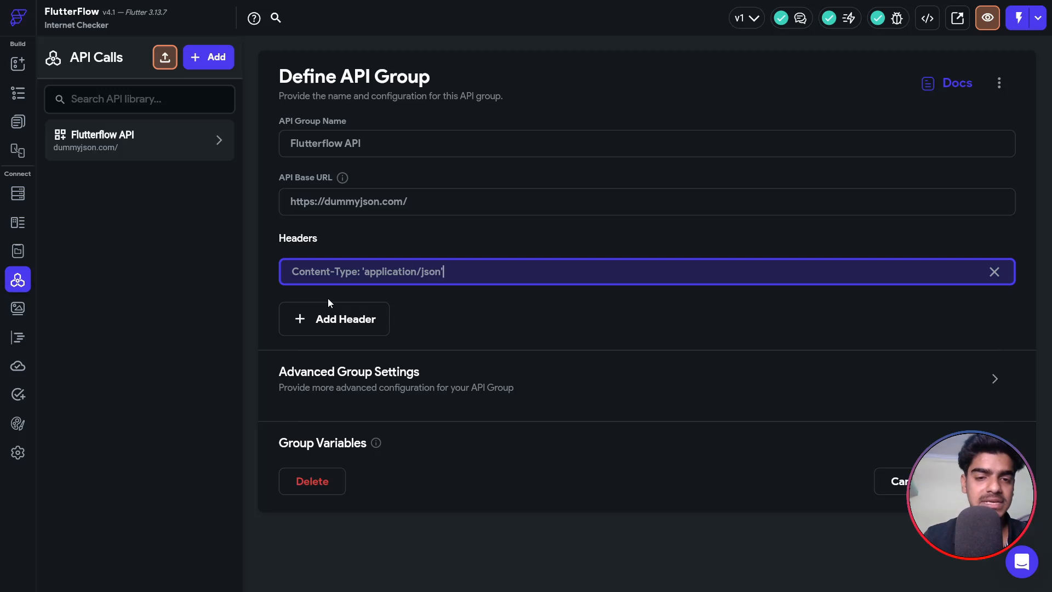
pyautogui.click(983, 481)
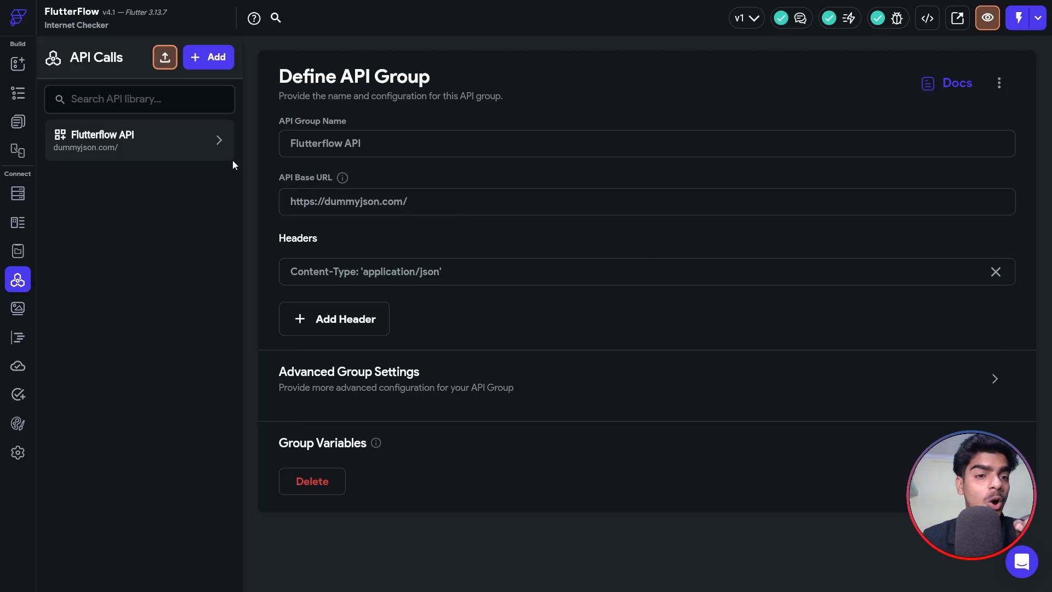
# Add a second header to the Flutterflow API group reading Authorization: Bearer [auth_token].
pyautogui.click(227, 145)
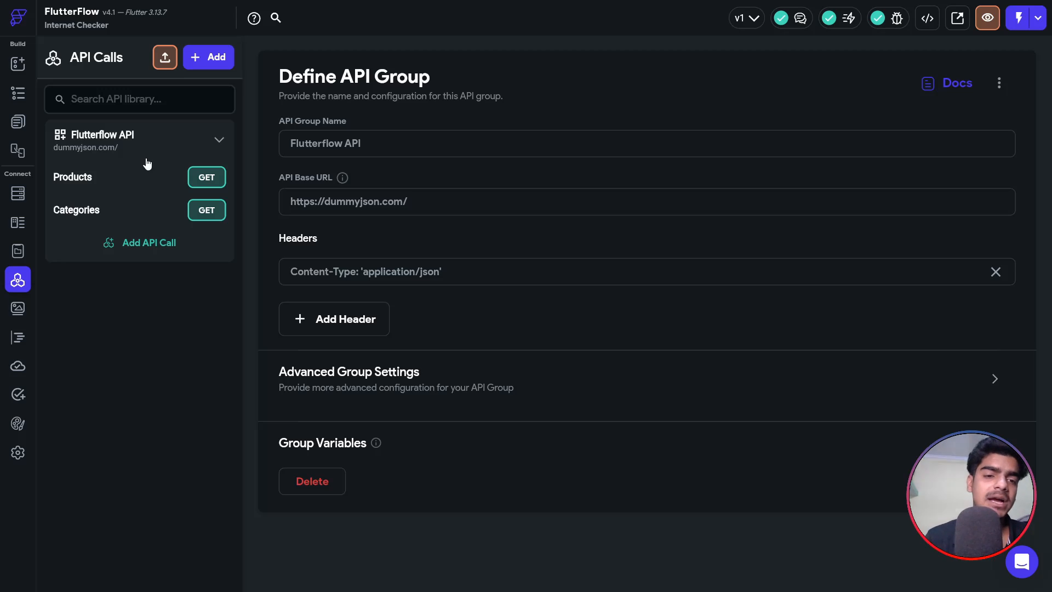
pyautogui.click(306, 323)
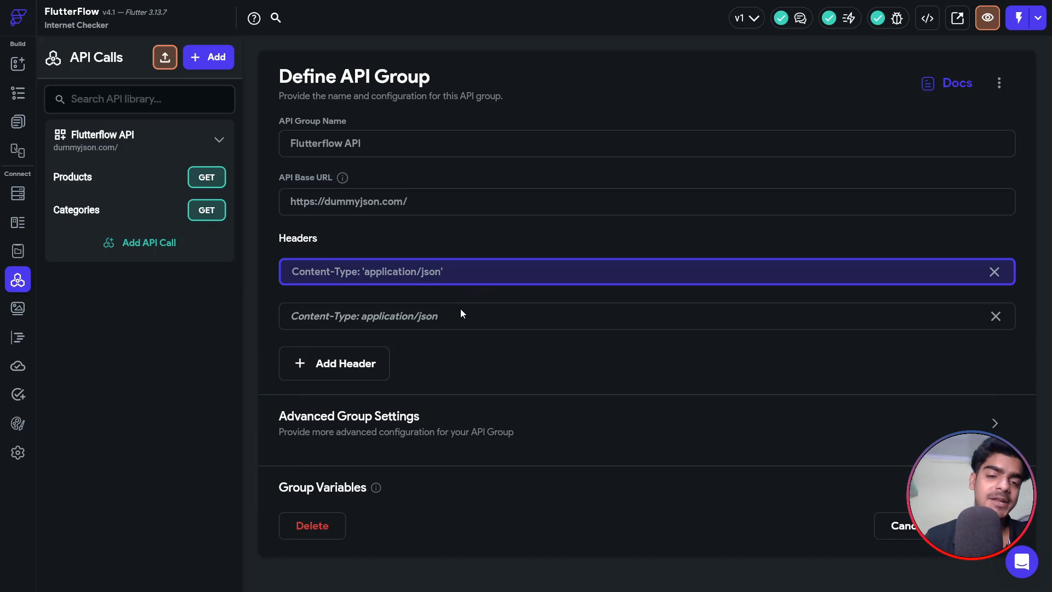
pyautogui.click(460, 310)
pyautogui.write('Aut')
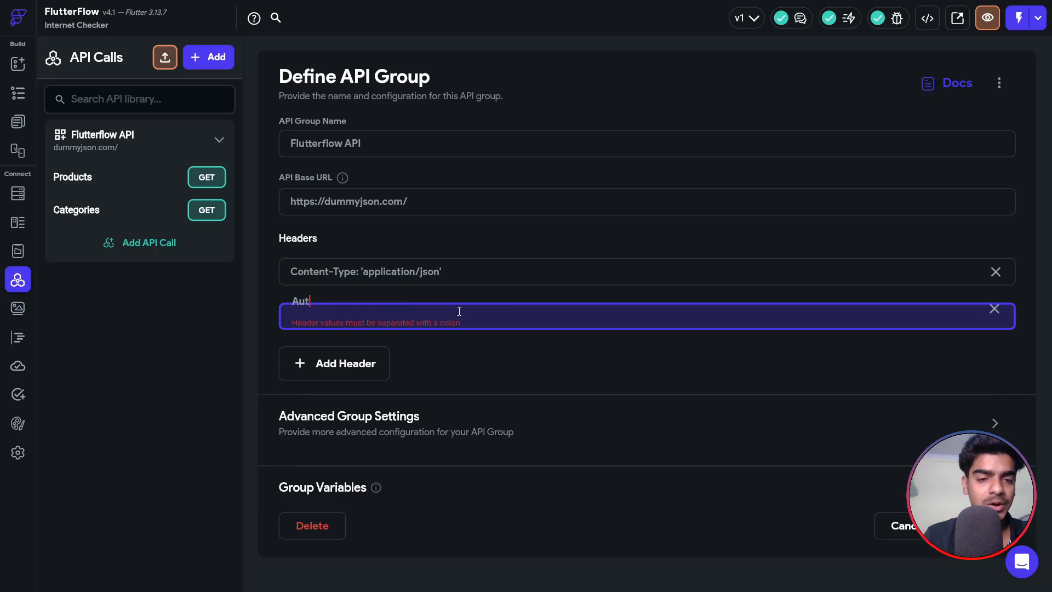
pyautogui.write('horiz')
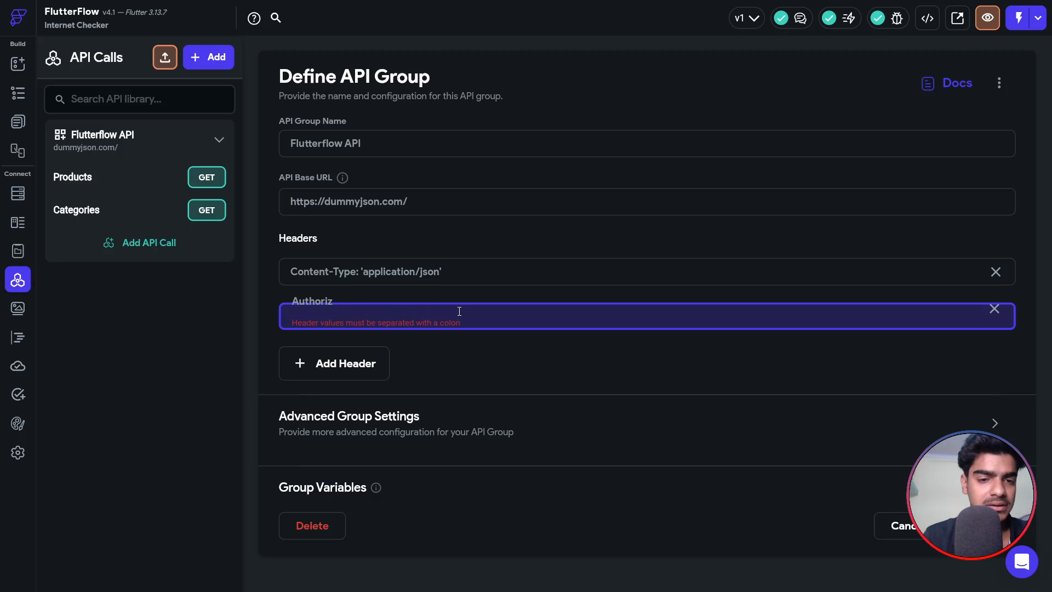
pyautogui.write('ation: Bearer')
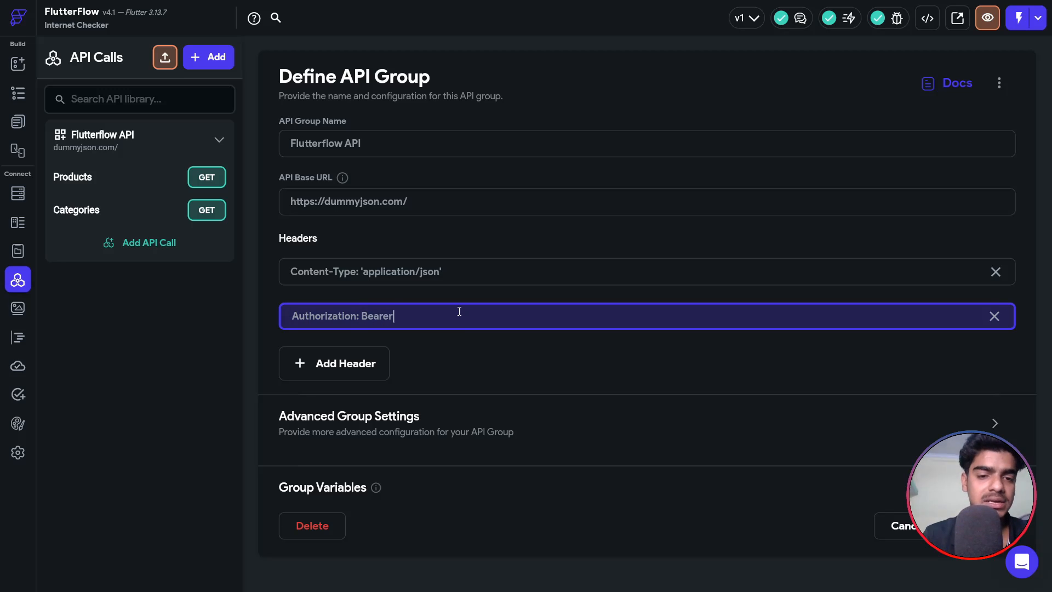
pyautogui.write(' [auth_')
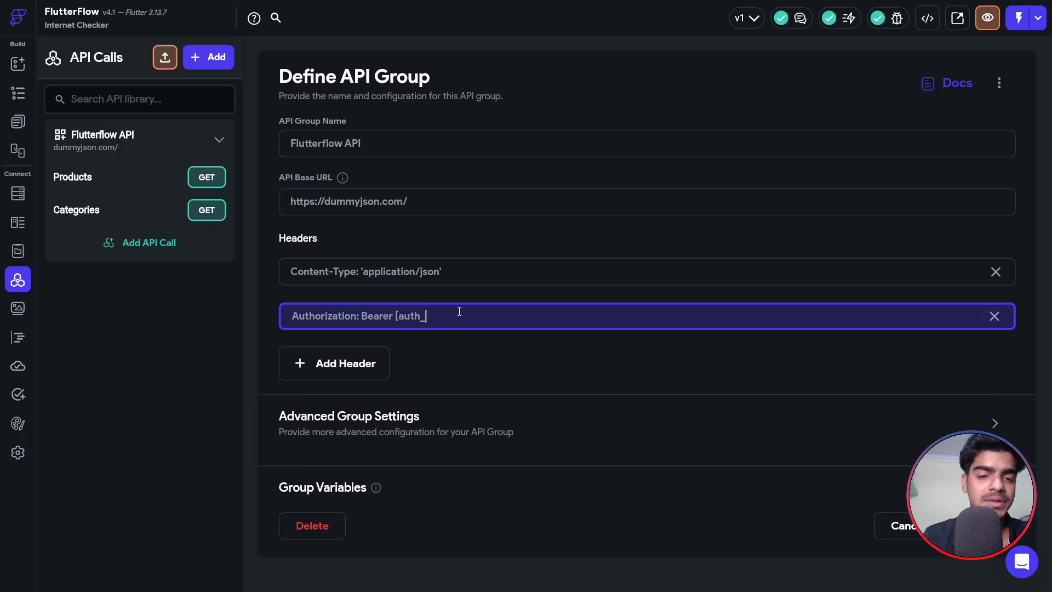
pyautogui.write('token]')
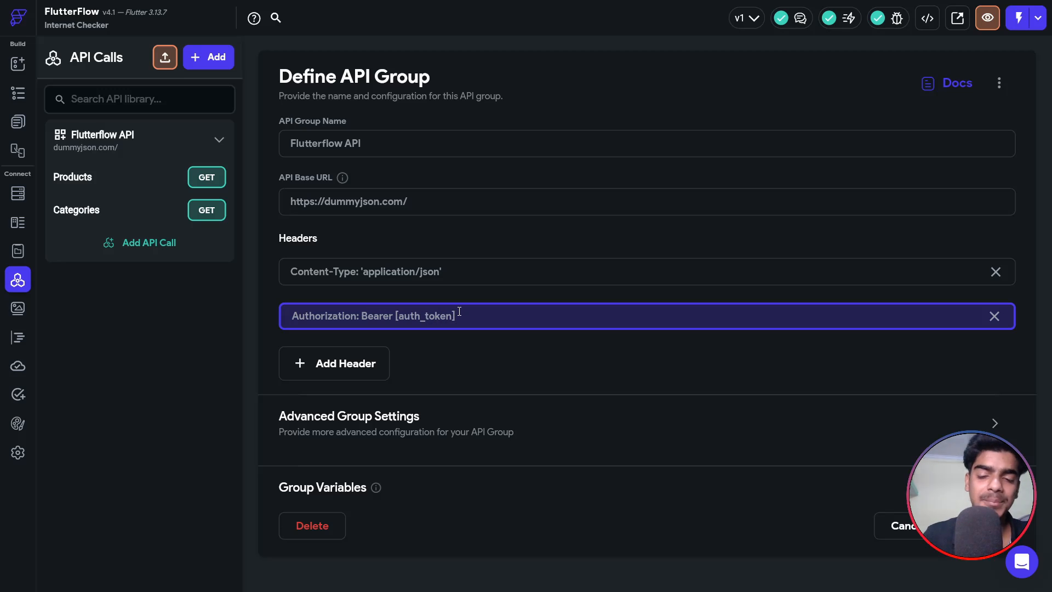
# Create a String group variable named auth_token, copying the name from the Authorization header, and save the API group.
pyautogui.doubleClick(420, 316)
pyautogui.hotkey('ctrl', 'c')
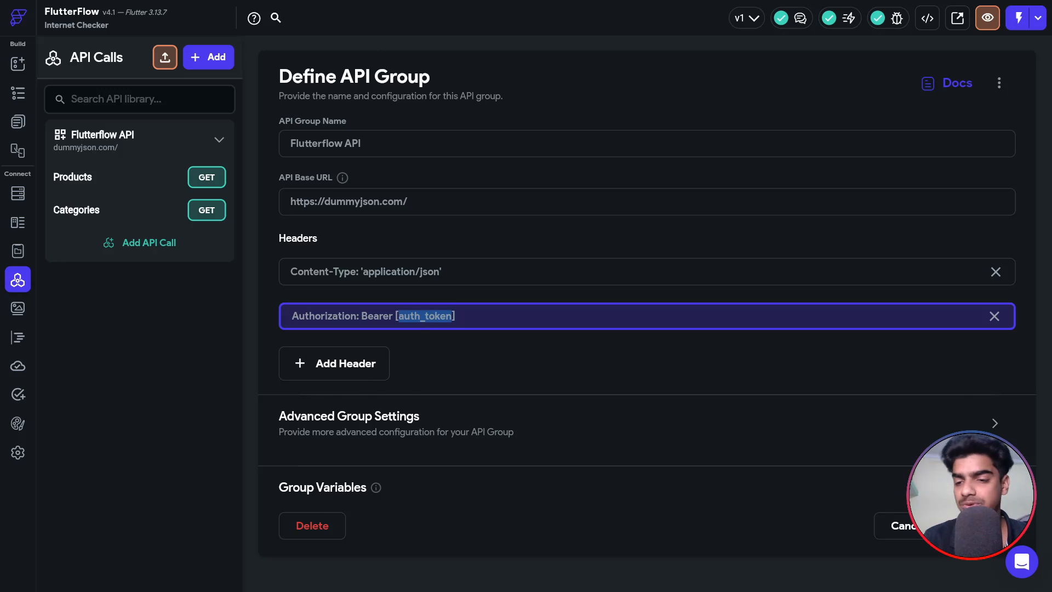
pyautogui.click(833, 393)
pyautogui.scroll(-1, 834, 393)
pyautogui.click(383, 498)
pyautogui.click(383, 496)
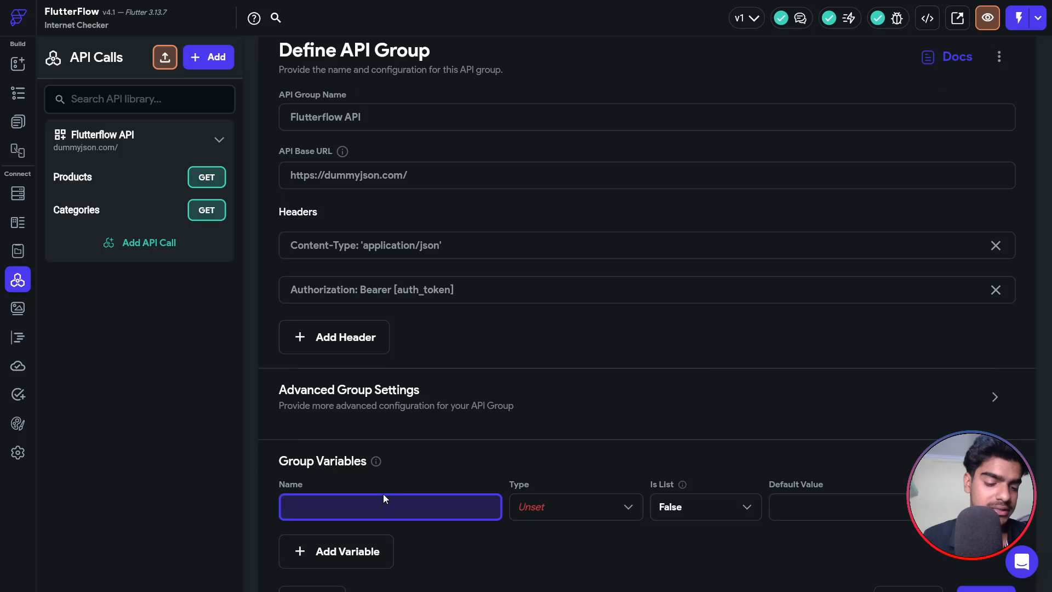
pyautogui.hotkey('ctrl', 'v')
pyautogui.click(567, 507)
pyautogui.click(557, 315)
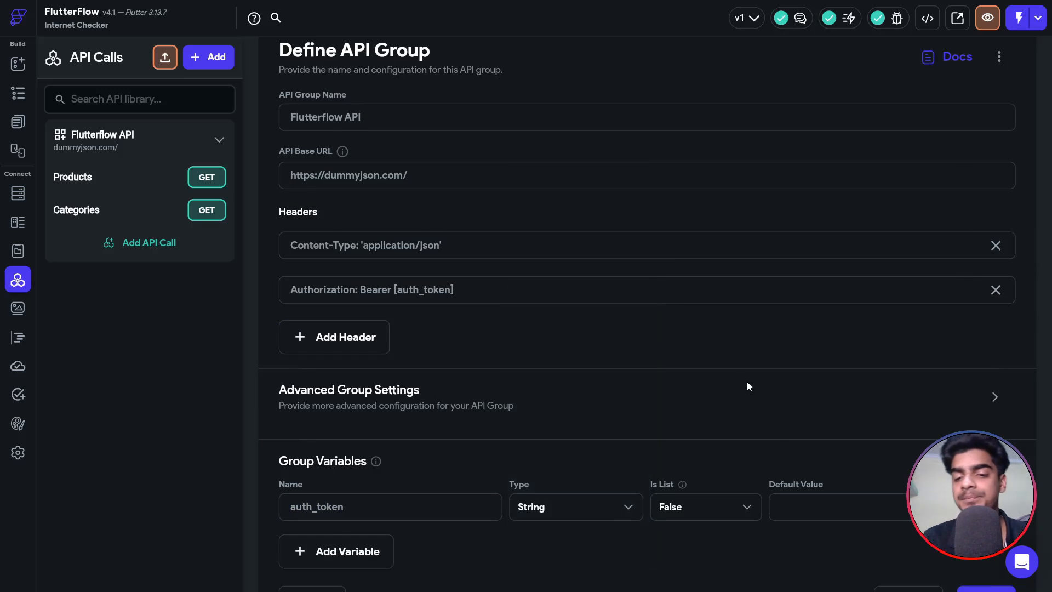
pyautogui.scroll(-1, 747, 382)
pyautogui.click(985, 547)
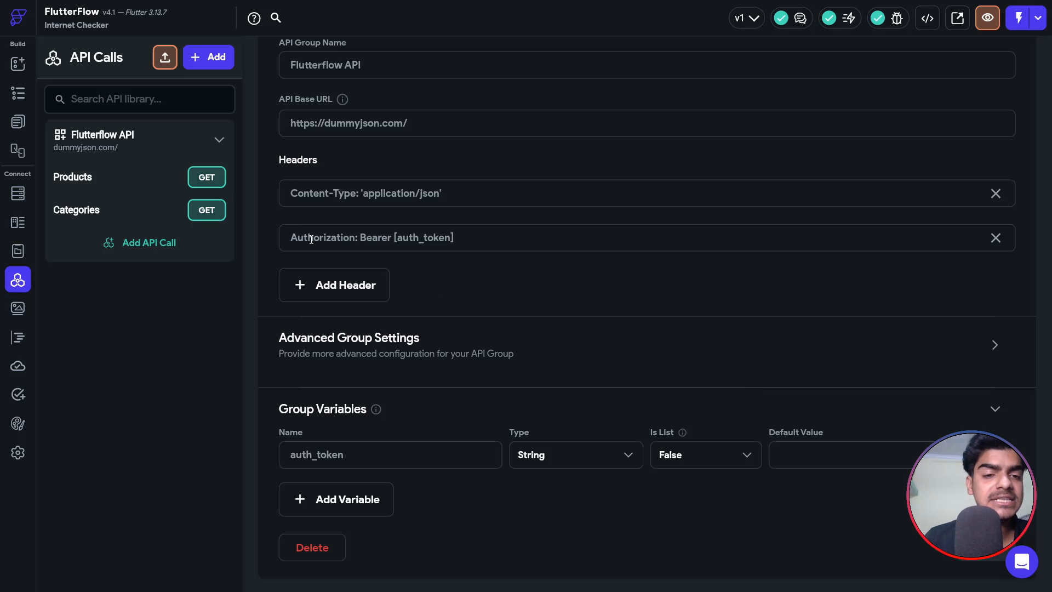
pyautogui.doubleClick(428, 238)
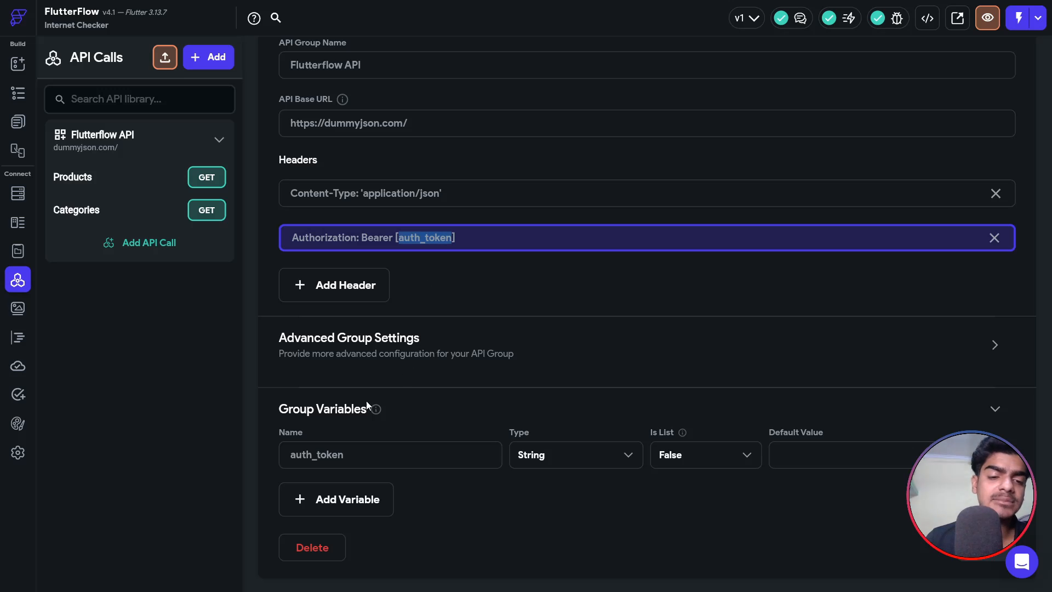
pyautogui.click(790, 387)
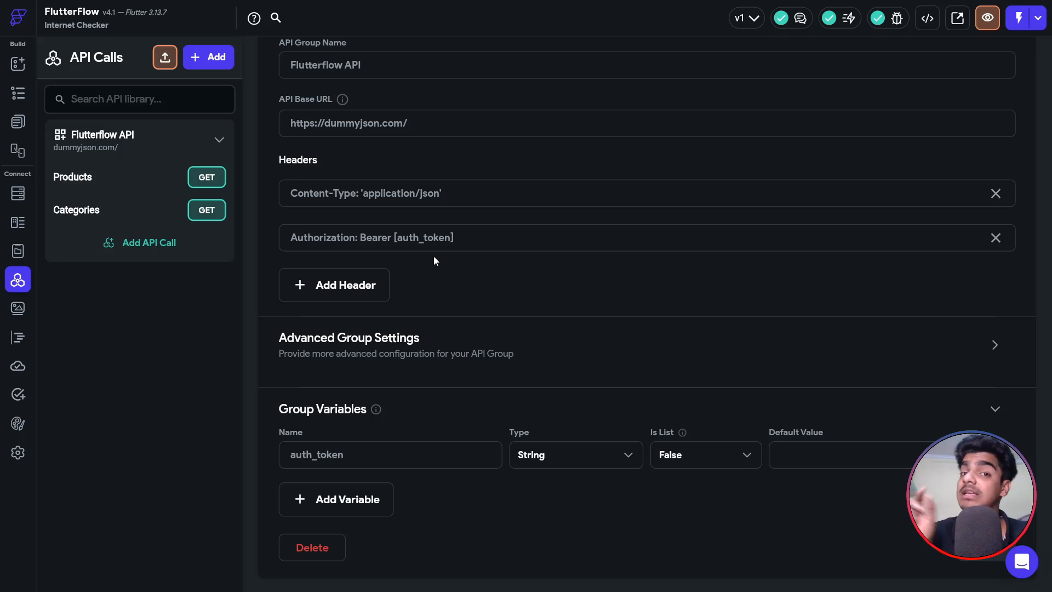
pyautogui.scroll(2, 433, 255)
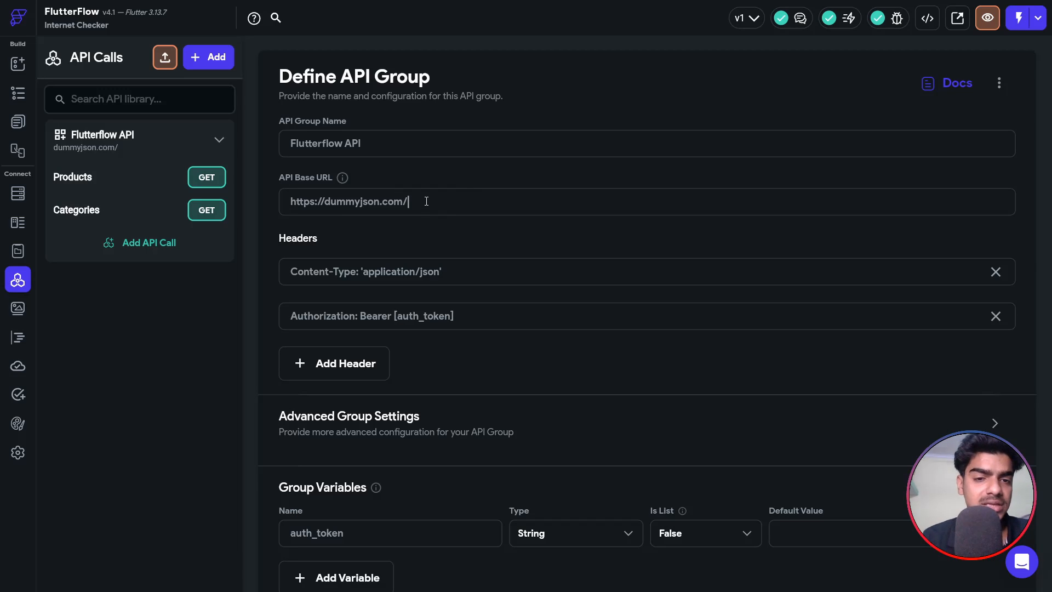
pyautogui.doubleClick(332, 201)
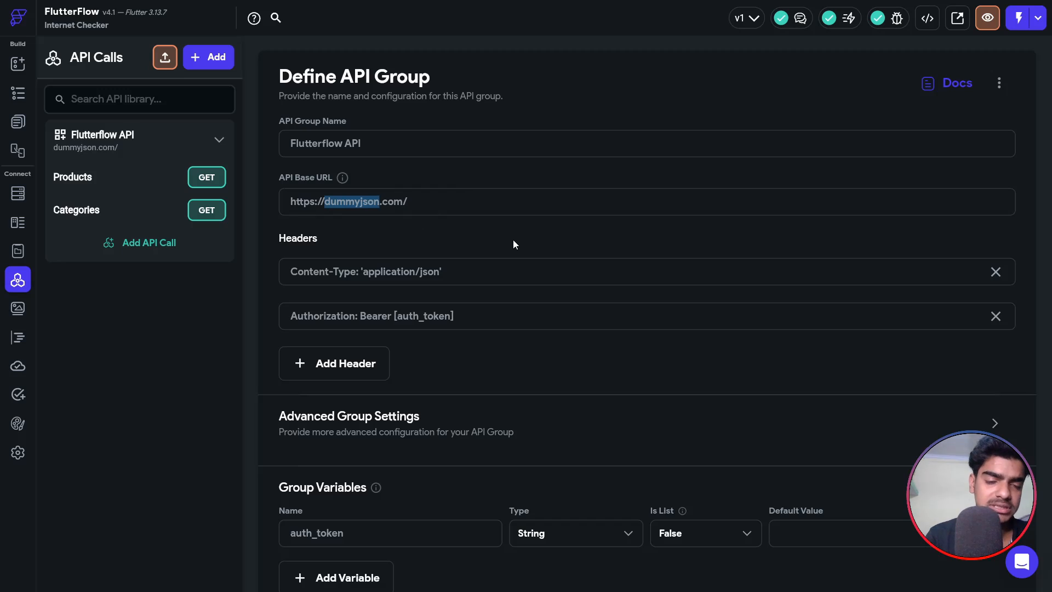
pyautogui.write('lives')
pyautogui.write('erver')
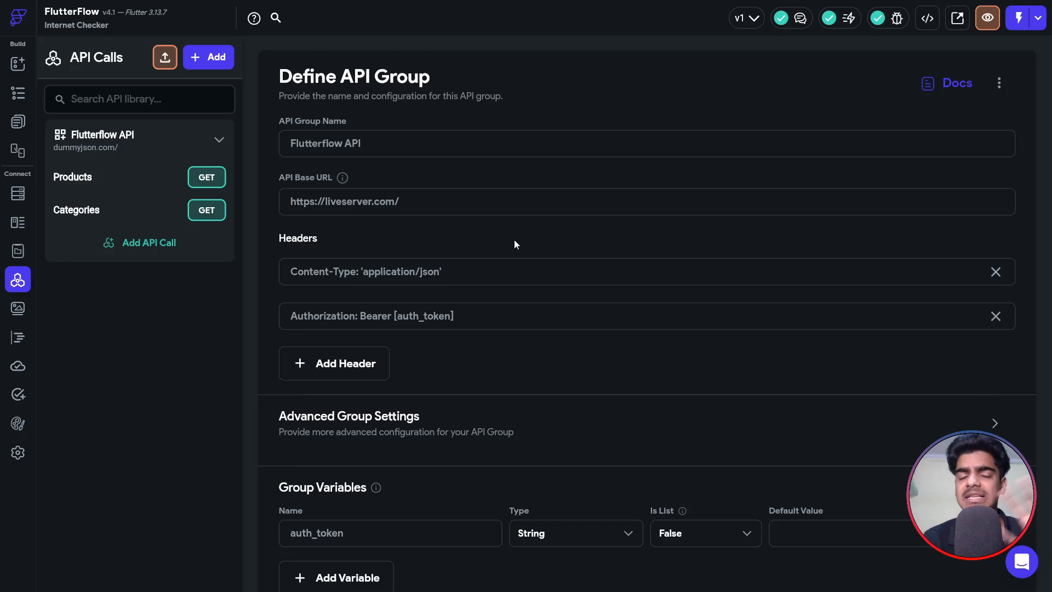
pyautogui.scroll(-2, 959, 394)
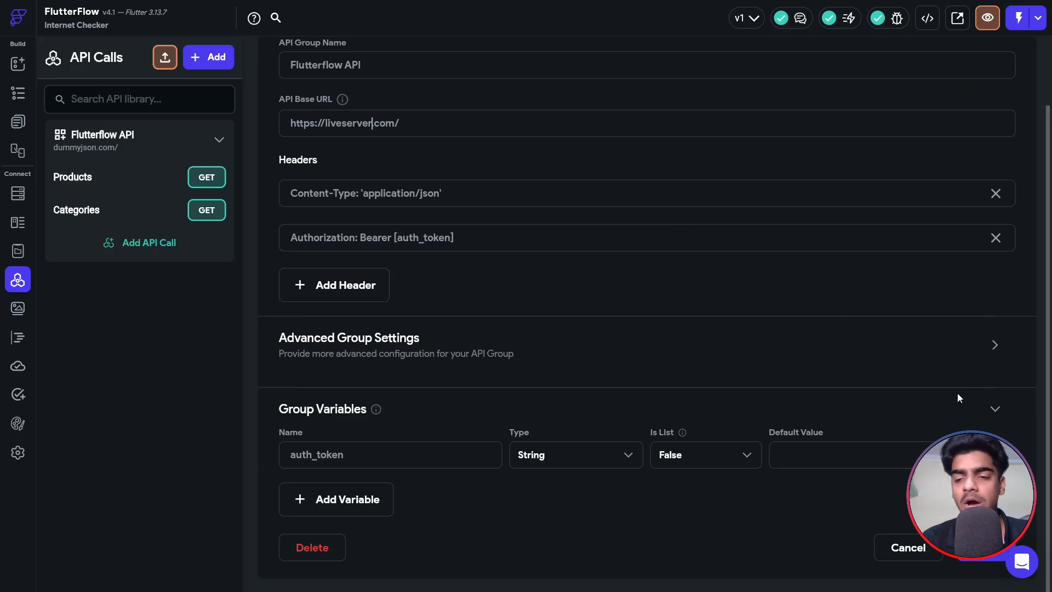
pyautogui.click(981, 550)
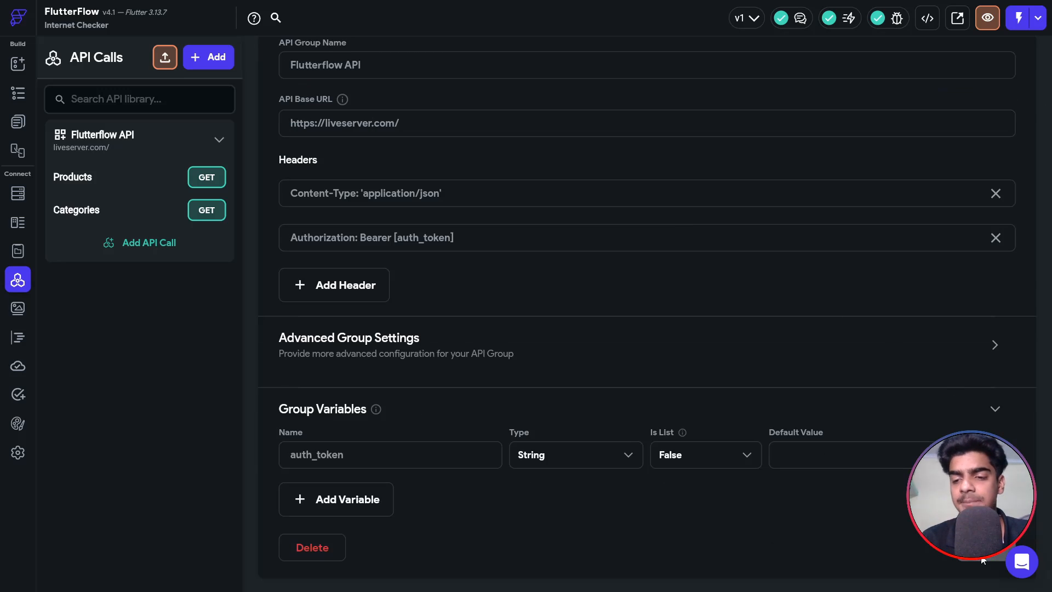
pyautogui.click(99, 178)
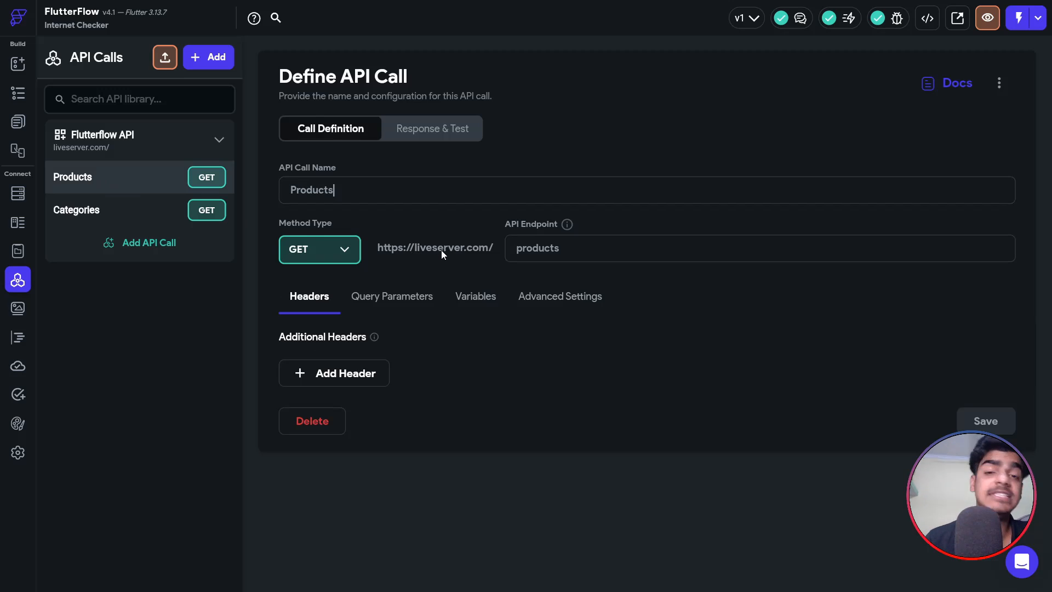
pyautogui.click(79, 215)
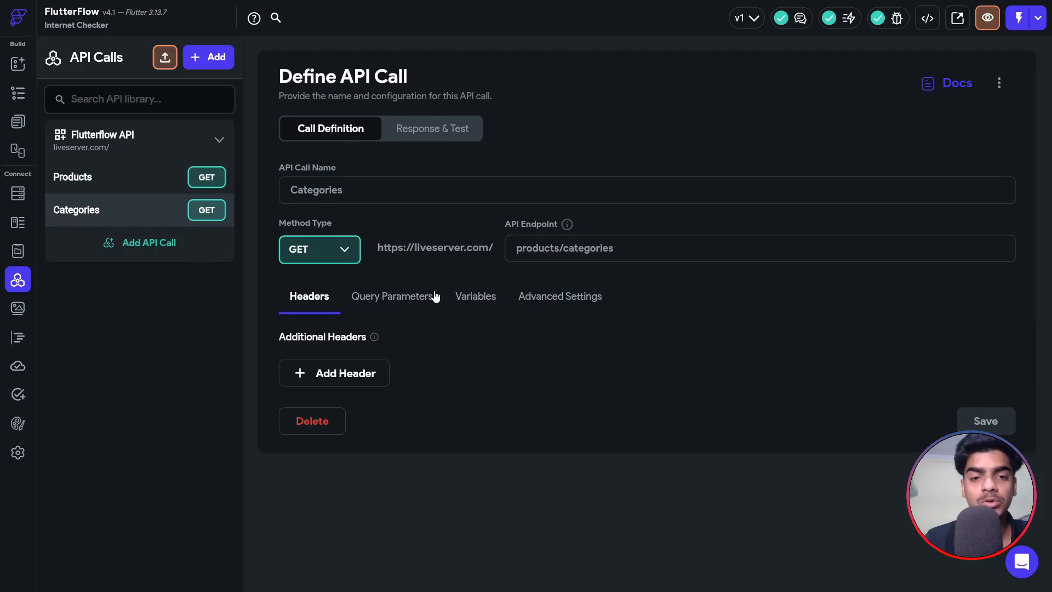